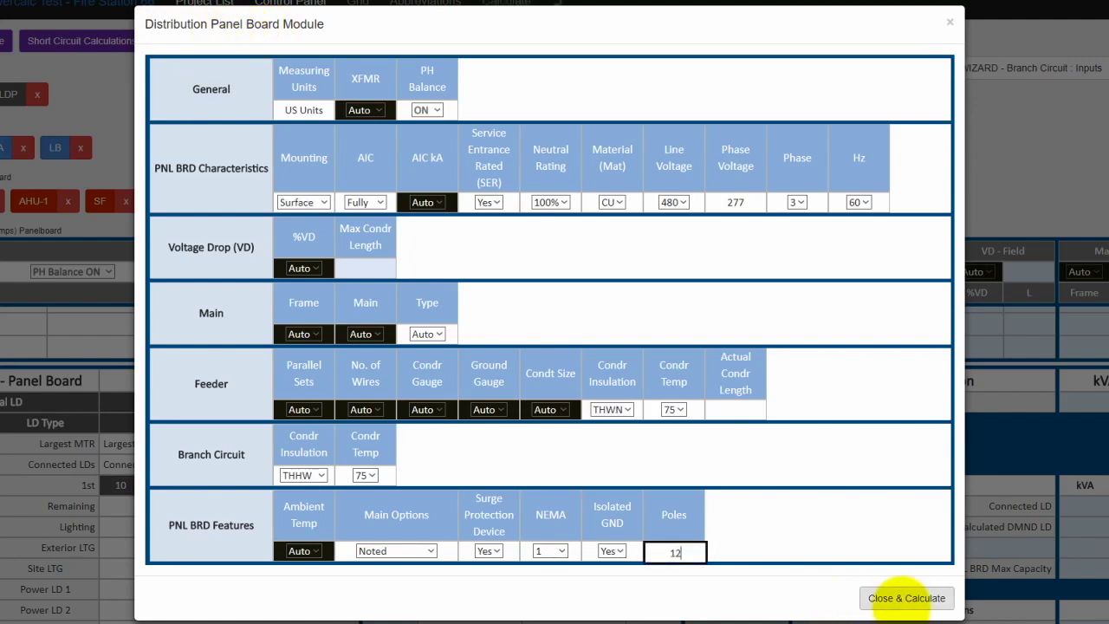
Step: Apply the HDP panel board module settings and feed HDP from circuit 1 of MDP
click(901, 604)
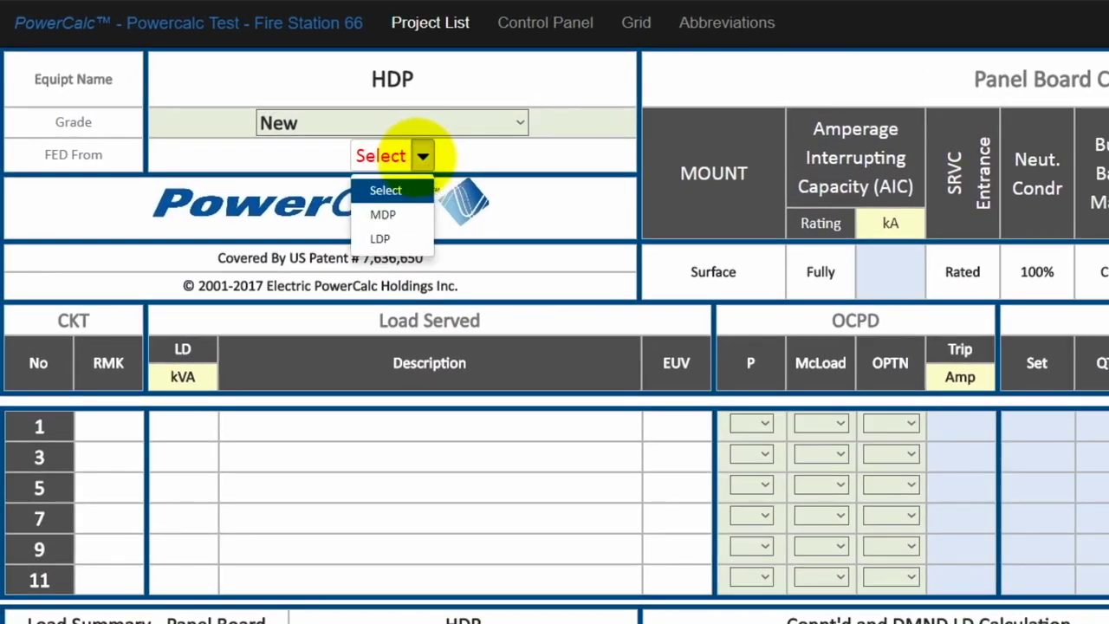
click(386, 214)
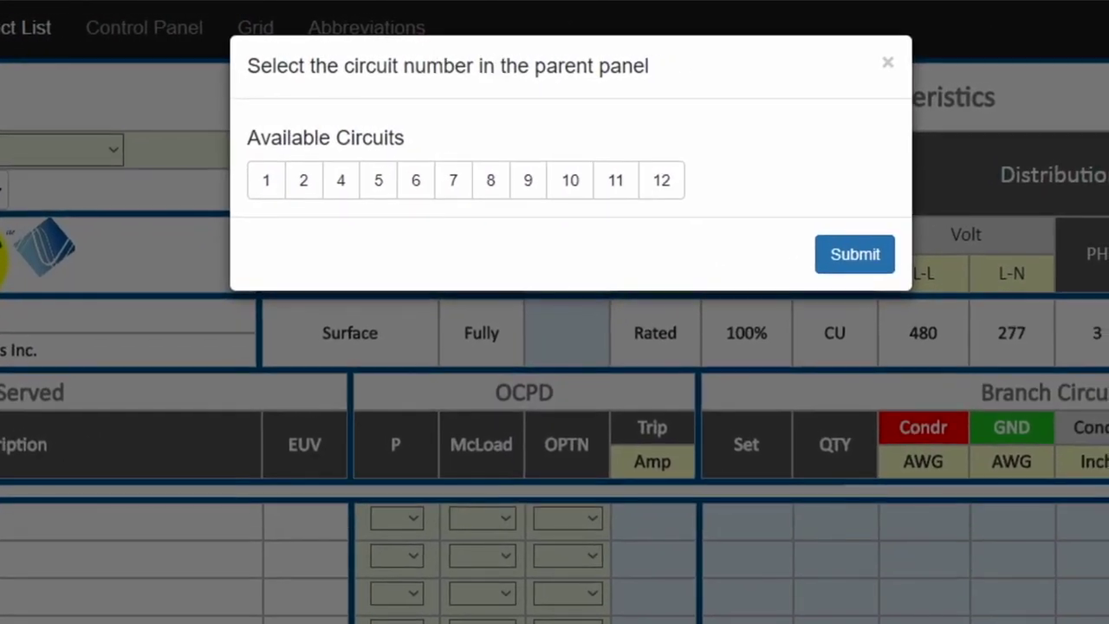
click(266, 180)
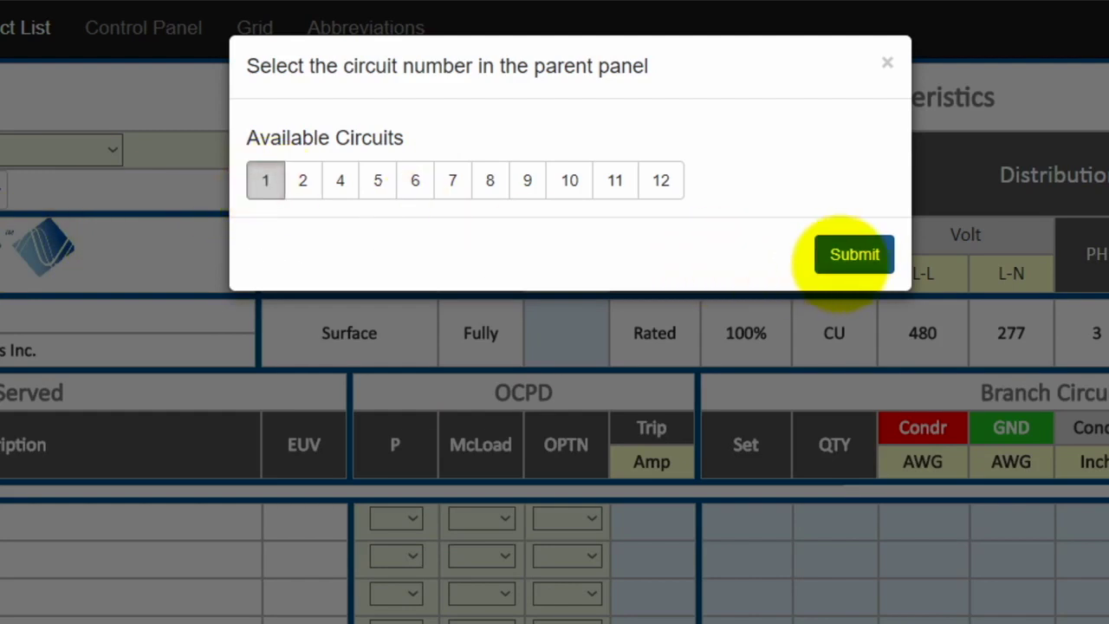
click(854, 254)
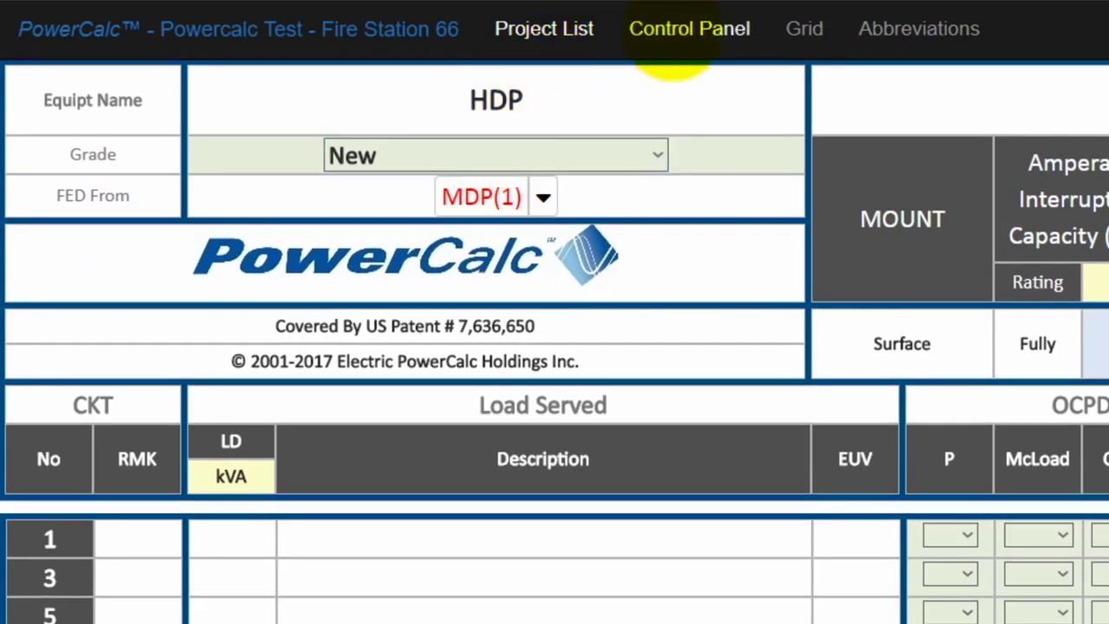
Step: Configure the LDP distribution panel module with surface mounting, 208 line voltage, THWN feeder insulation and 12 poles, and calculate it
click(672, 31)
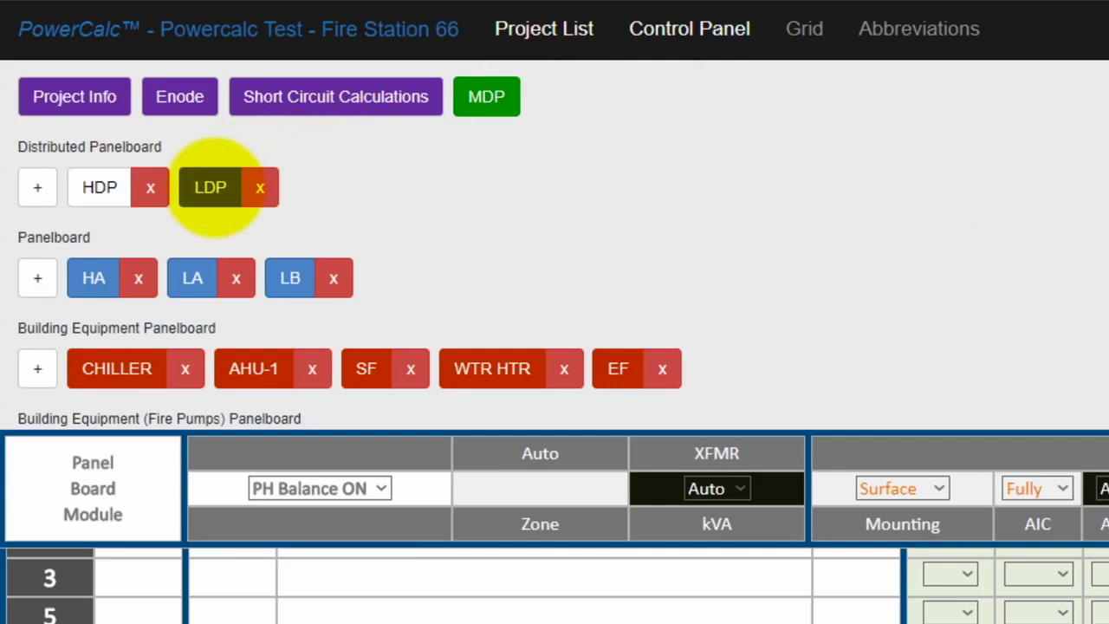
click(211, 187)
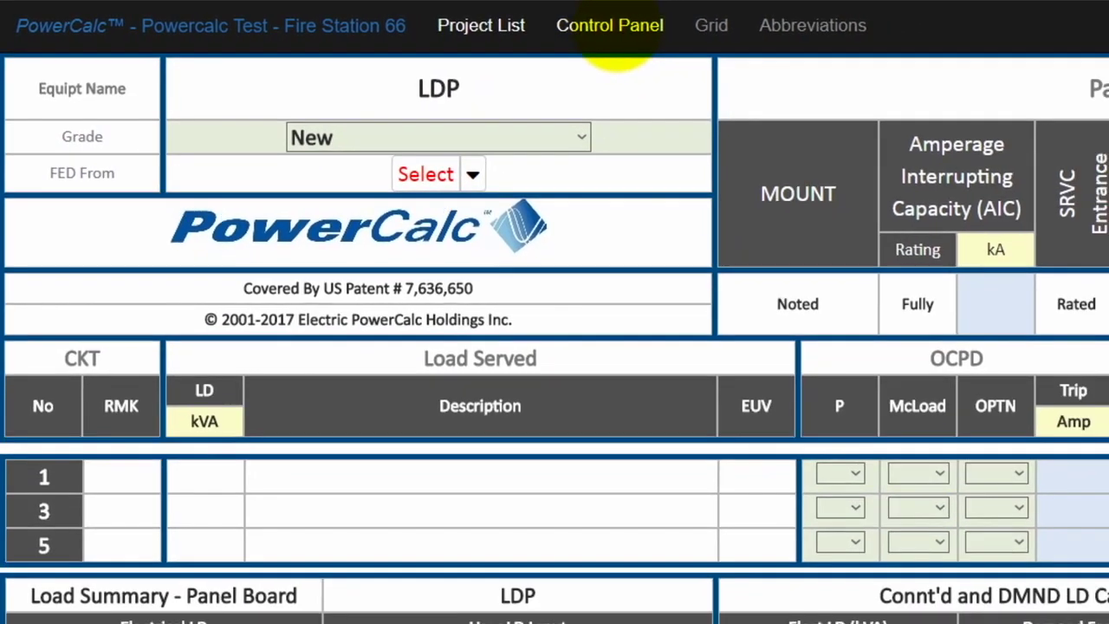
click(693, 29)
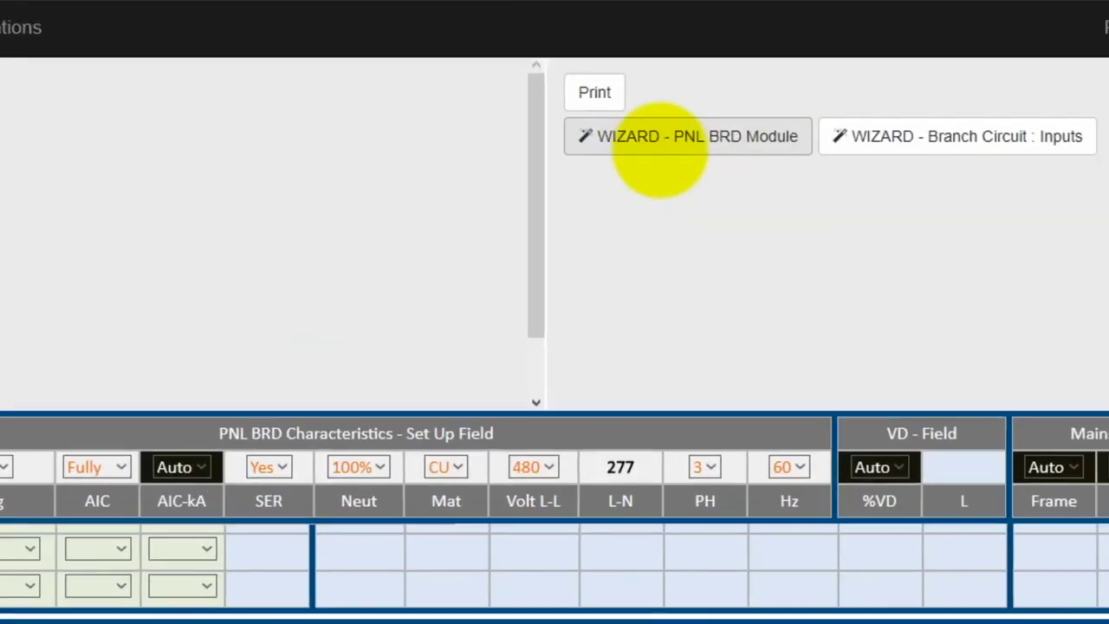
click(523, 145)
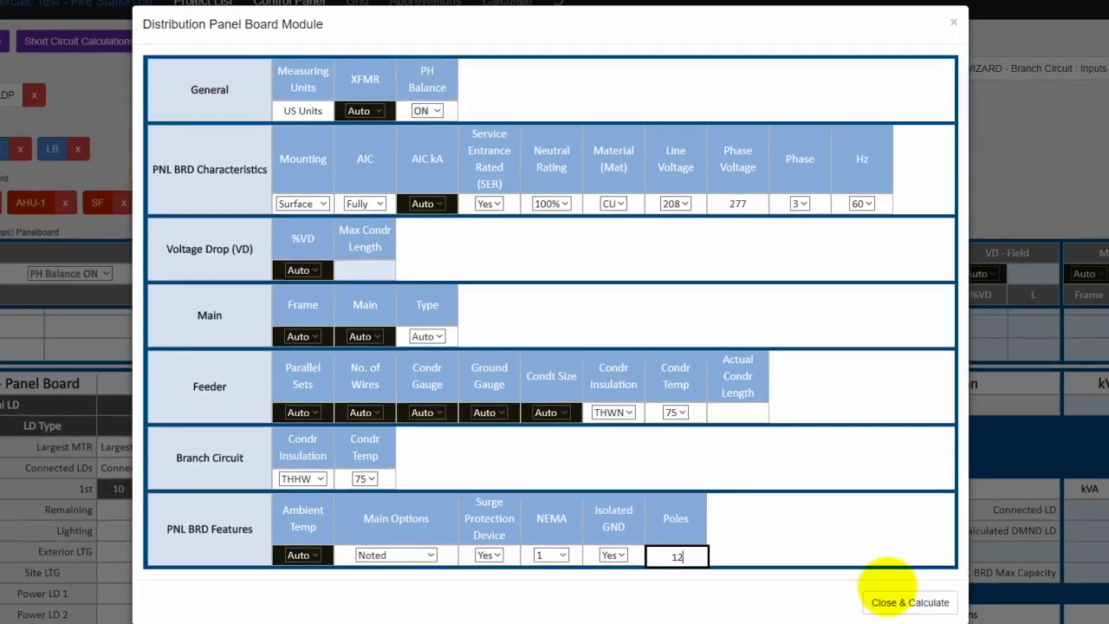
click(906, 596)
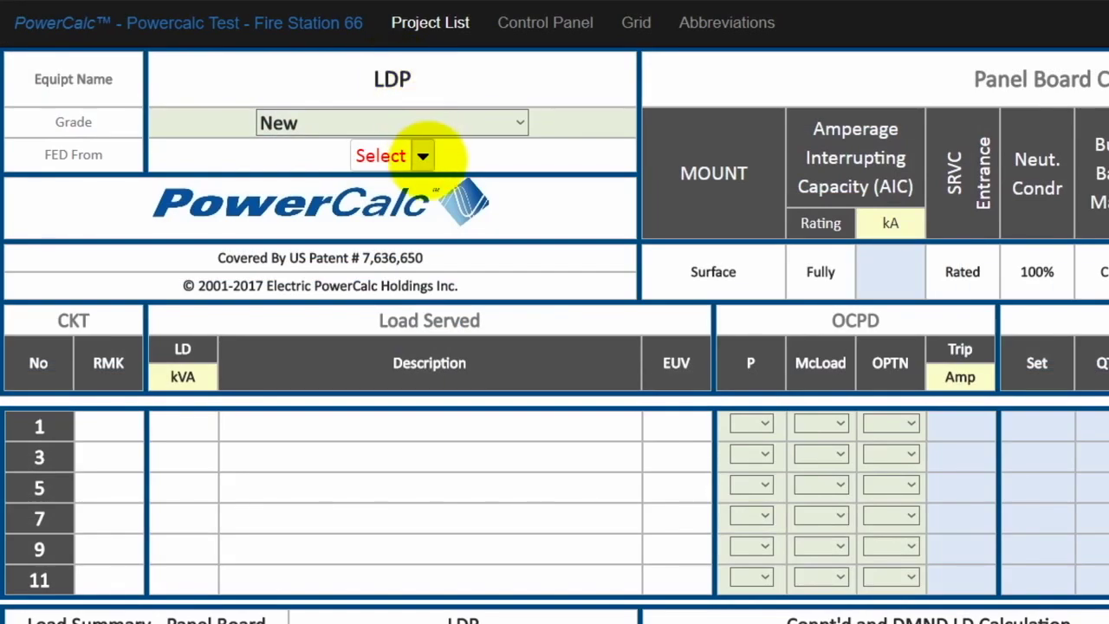
Step: Feed the LDP panel from circuit 2 of MDP
click(423, 156)
click(397, 212)
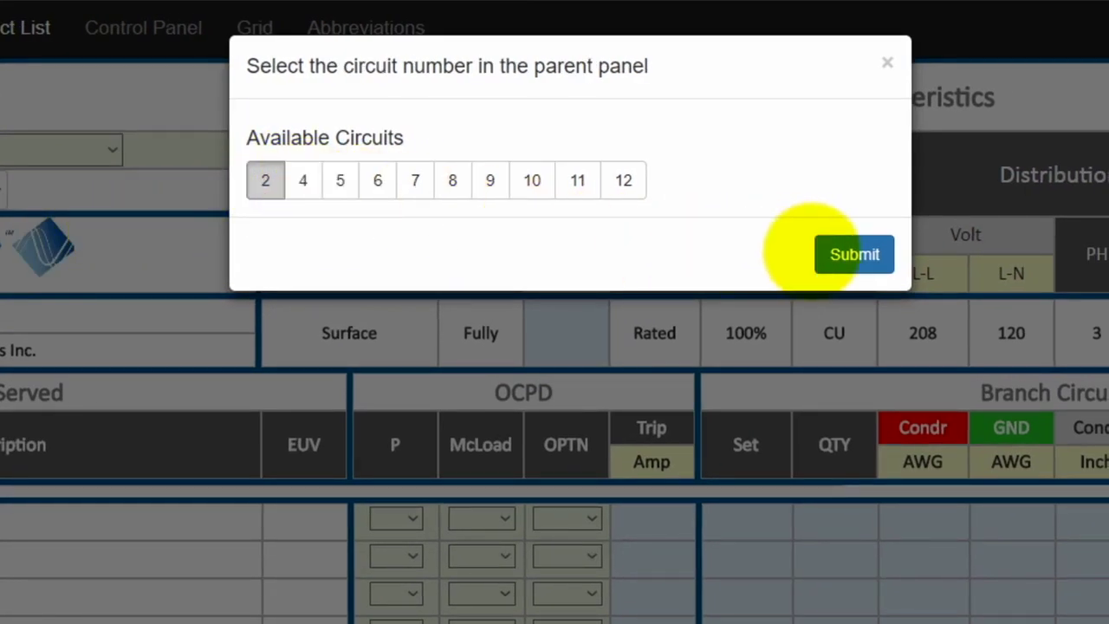
click(835, 254)
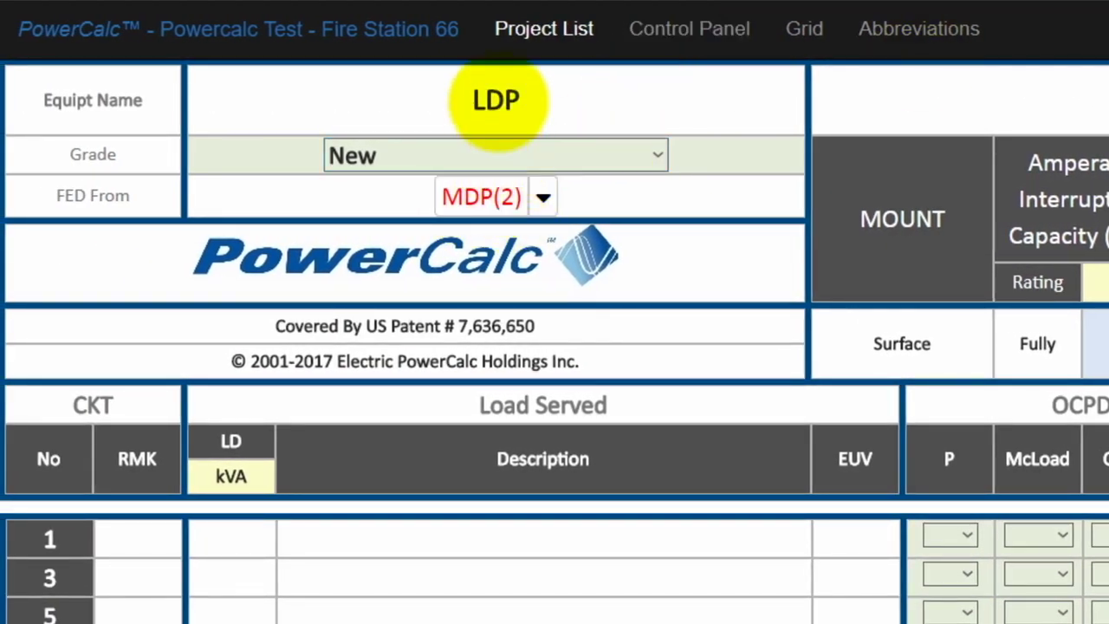
Step: Configure the LA panel board module with recessed mounting, 208 line voltage, THWN feeder insulation and 24 poles, and calculate it
click(684, 39)
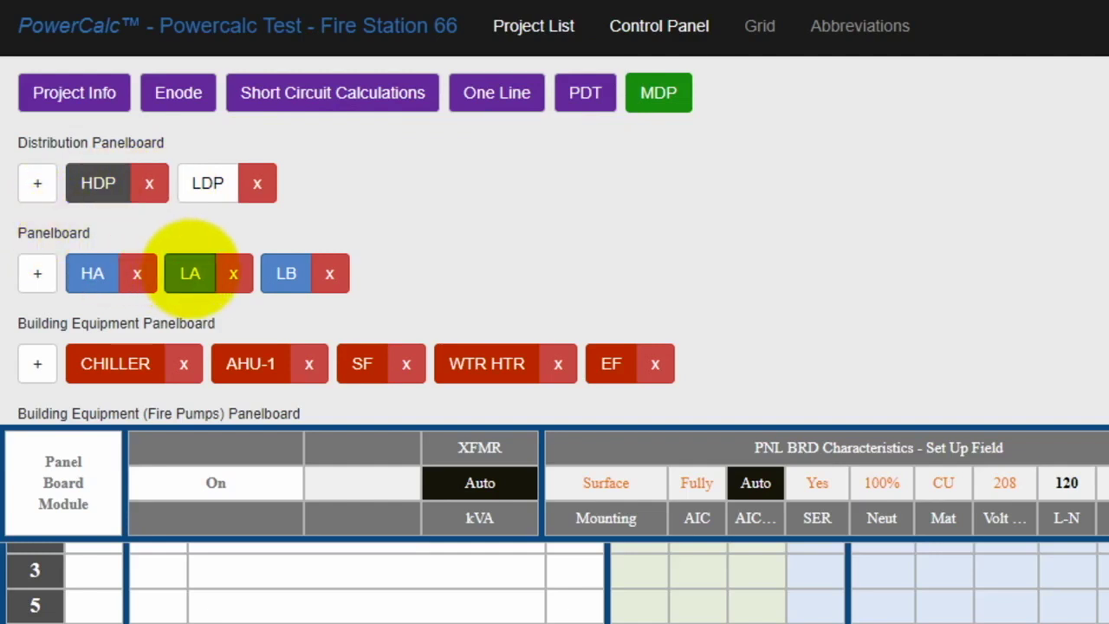
click(190, 274)
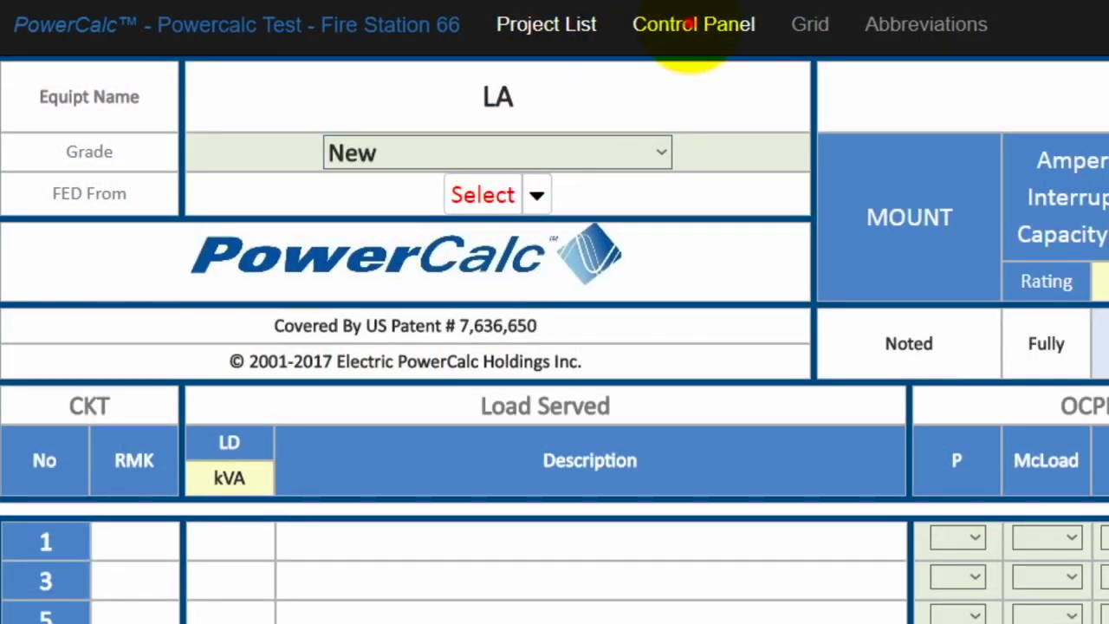
click(690, 26)
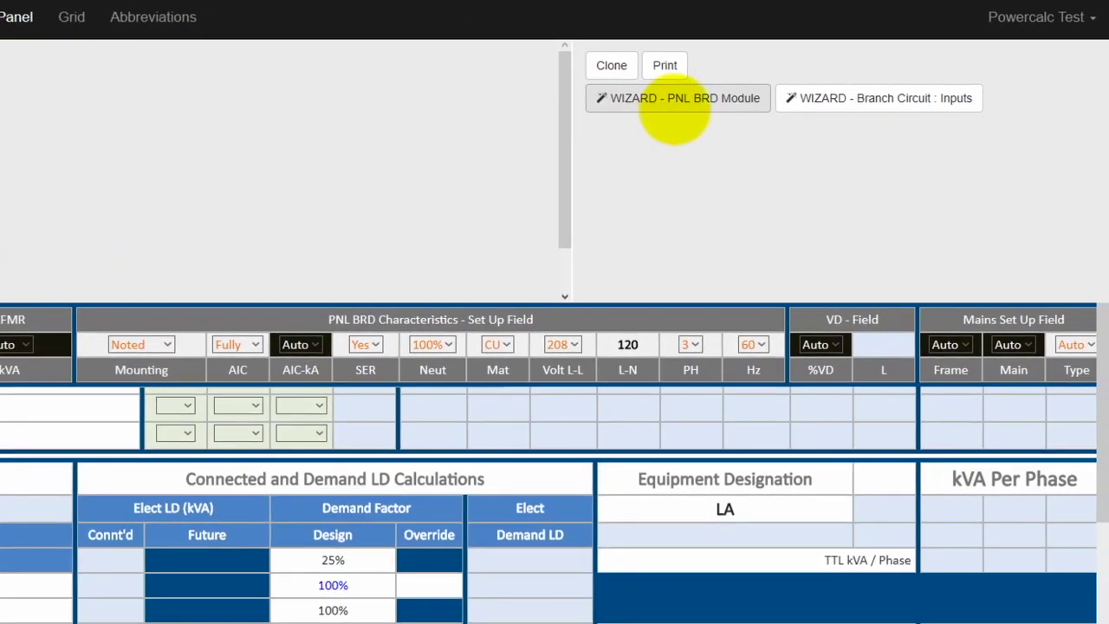
click(675, 108)
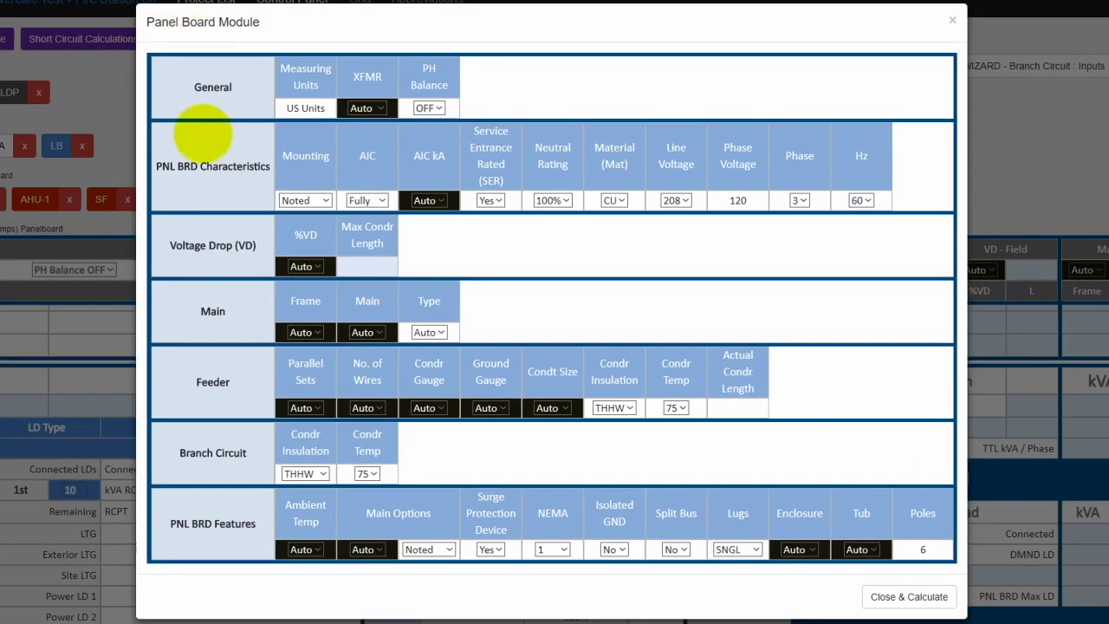
click(322, 200)
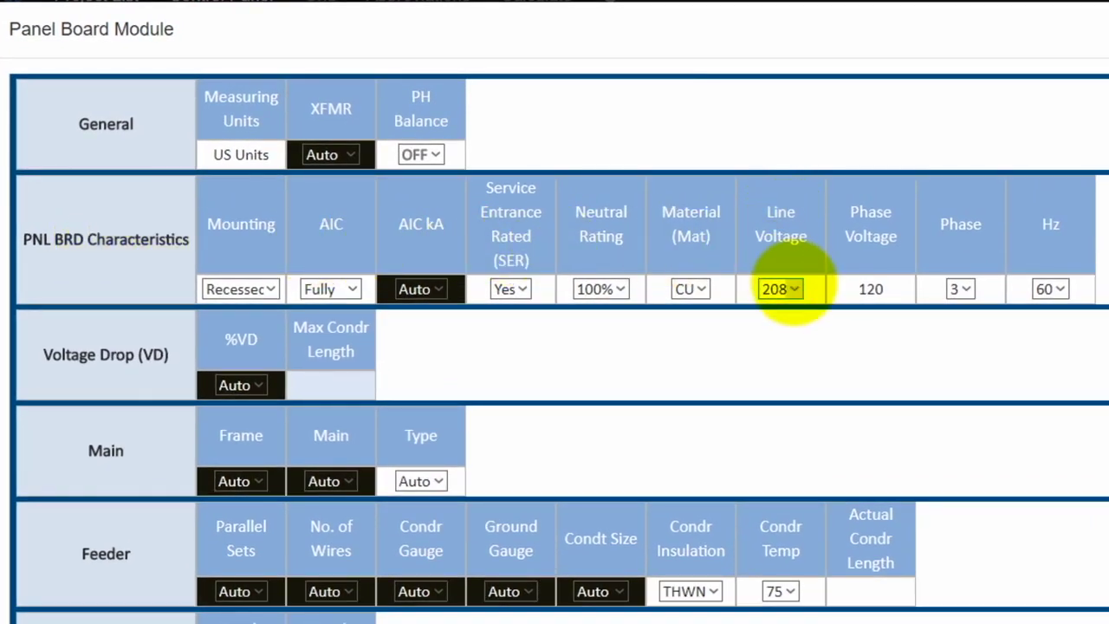
click(794, 290)
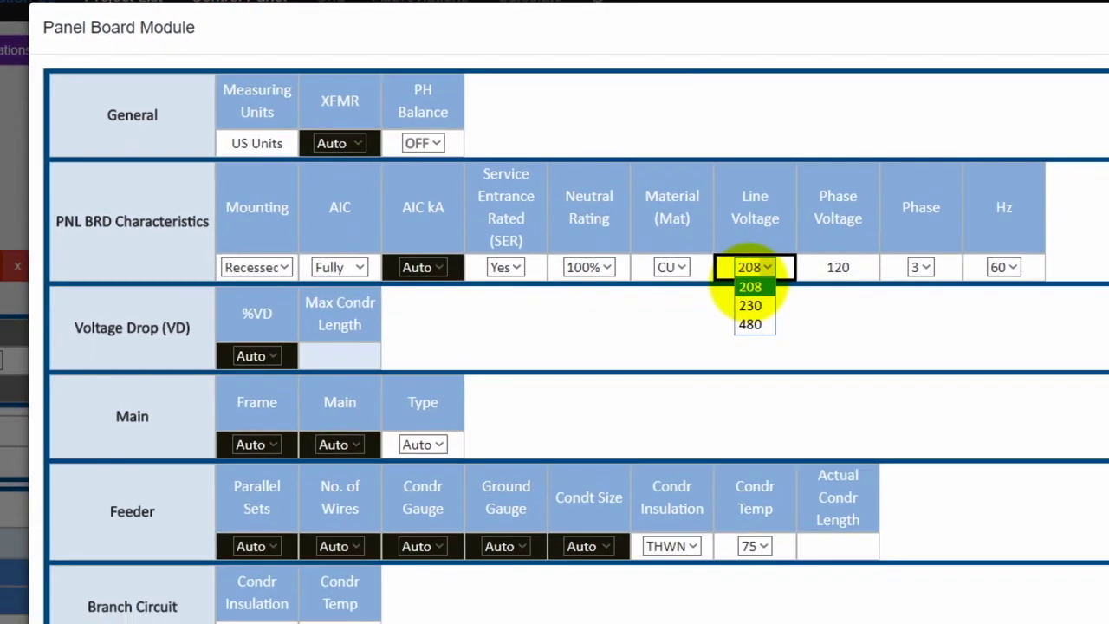
click(774, 305)
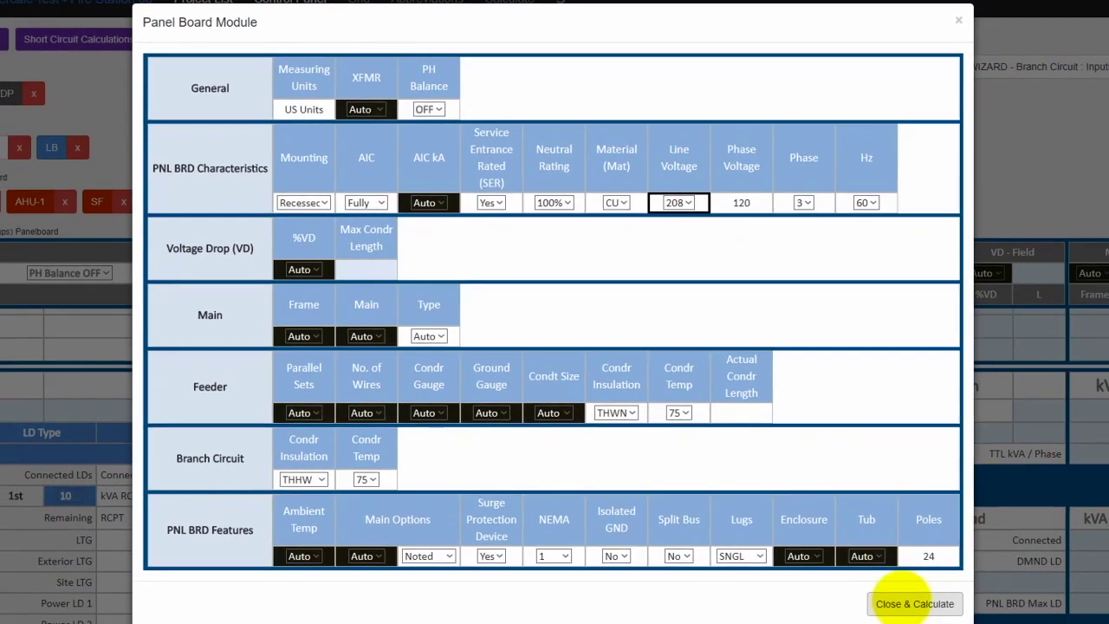
click(908, 596)
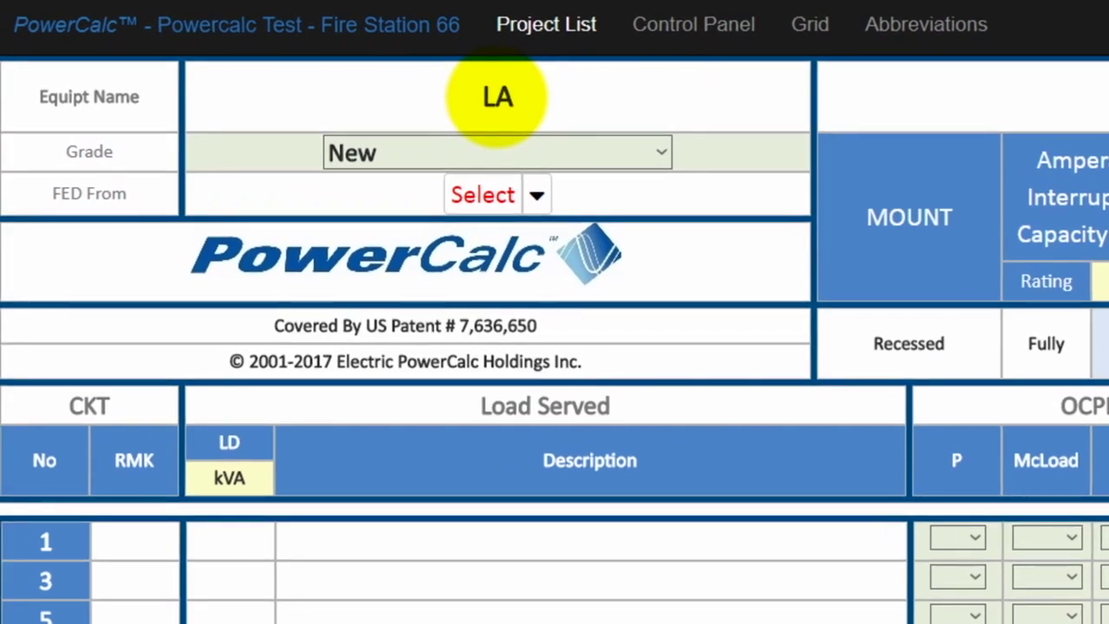
Step: Feed the LA panel from circuit 5 of MDP
click(537, 195)
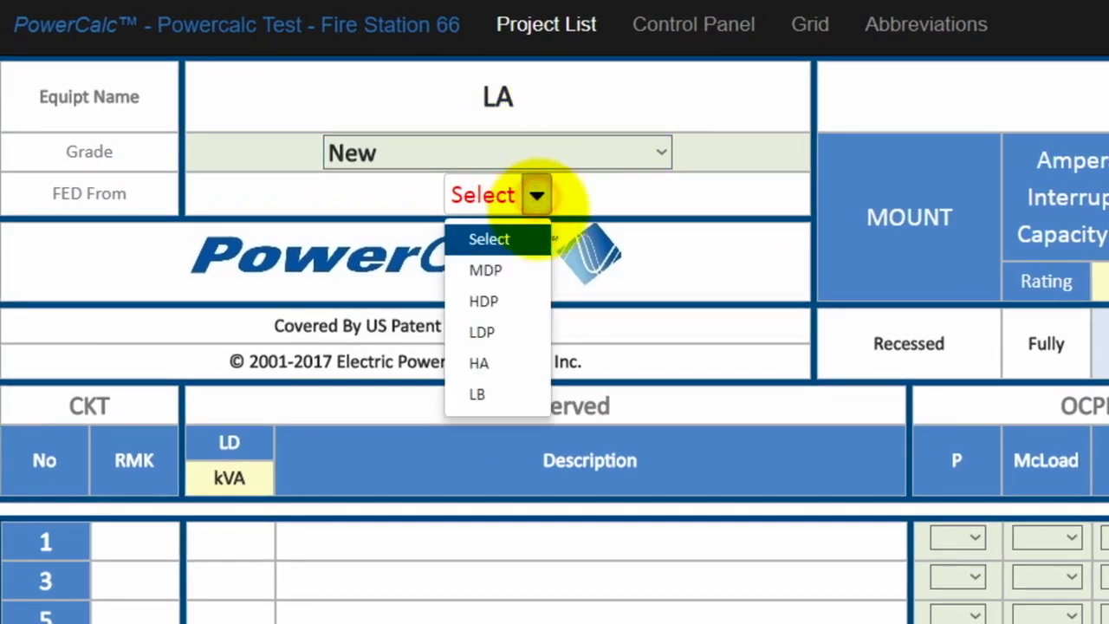
click(511, 272)
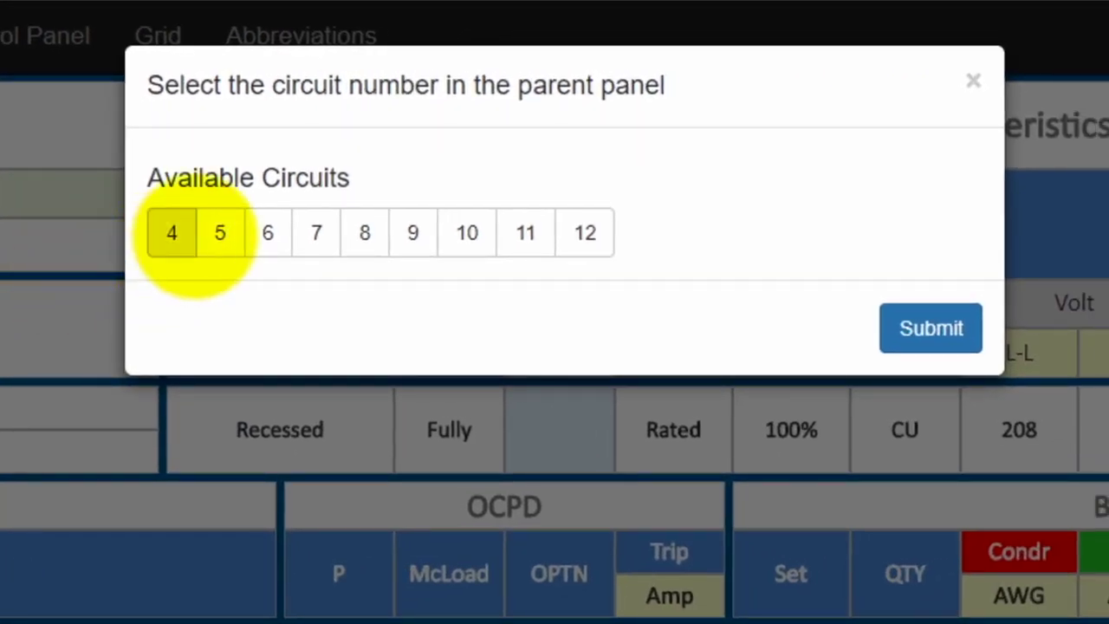
click(212, 227)
click(928, 323)
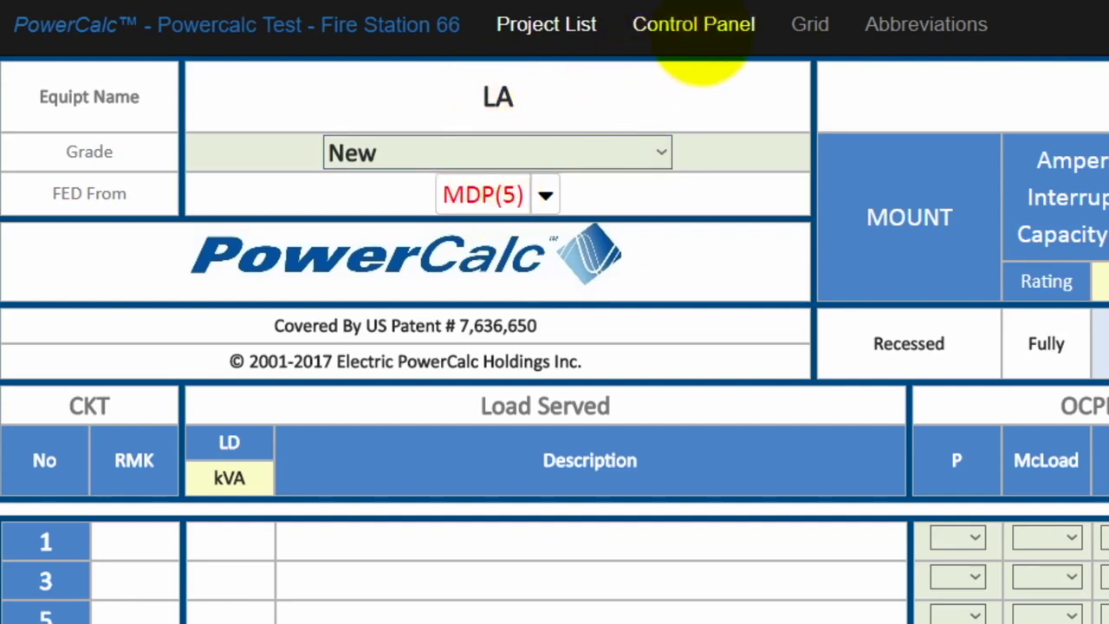
Step: Configure the LB panel board module with recessed mounting, 208 line voltage, THWN feeder insulation and 24 poles, and calculate it
click(700, 34)
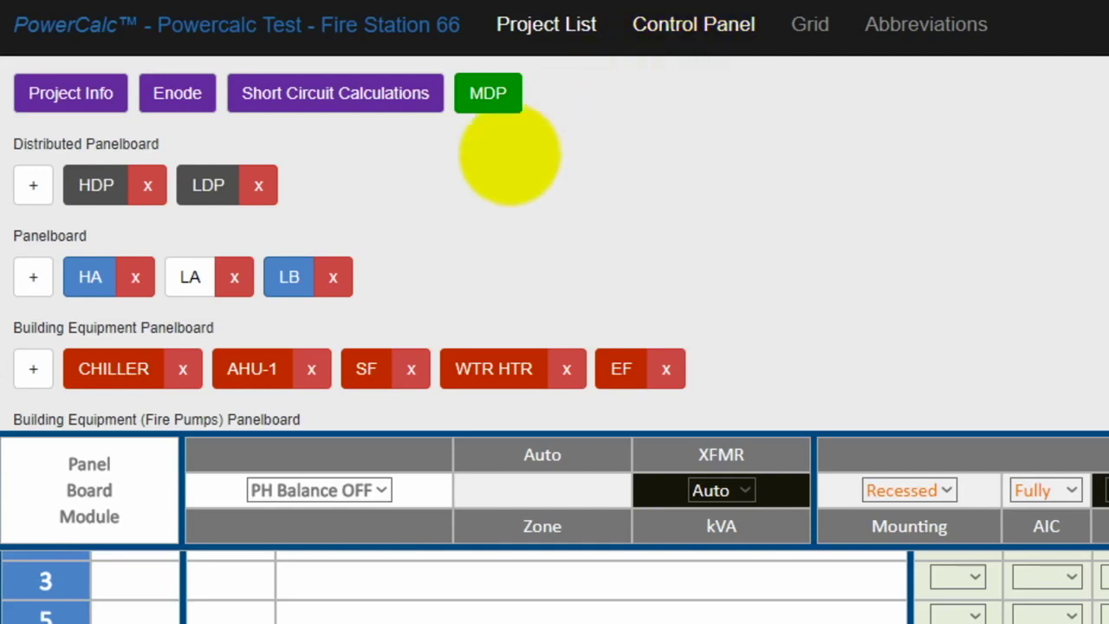
click(288, 277)
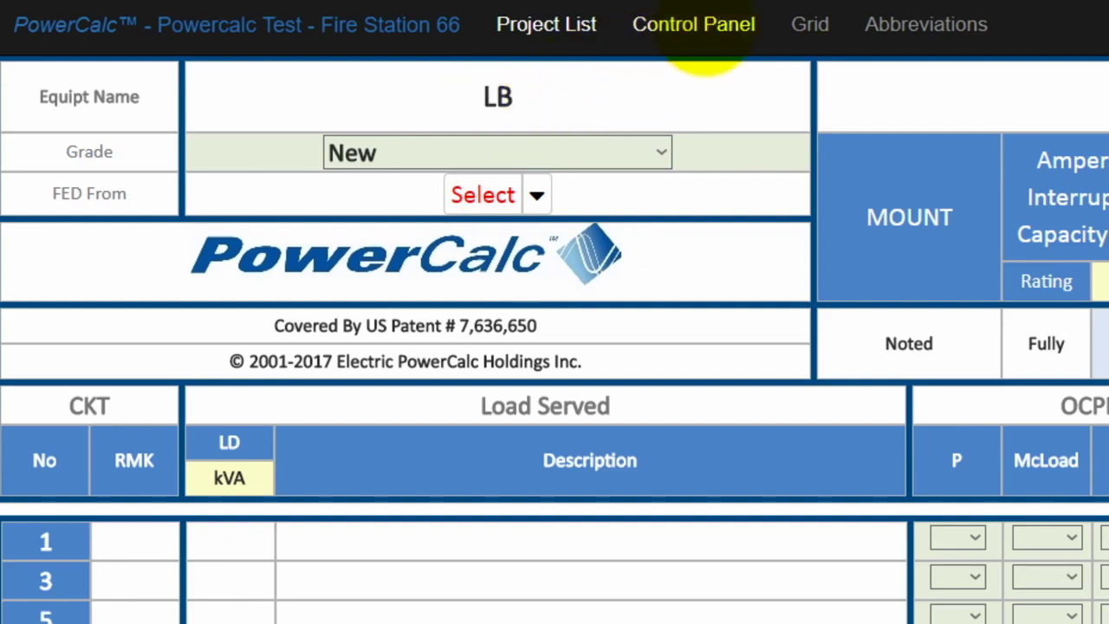
click(700, 35)
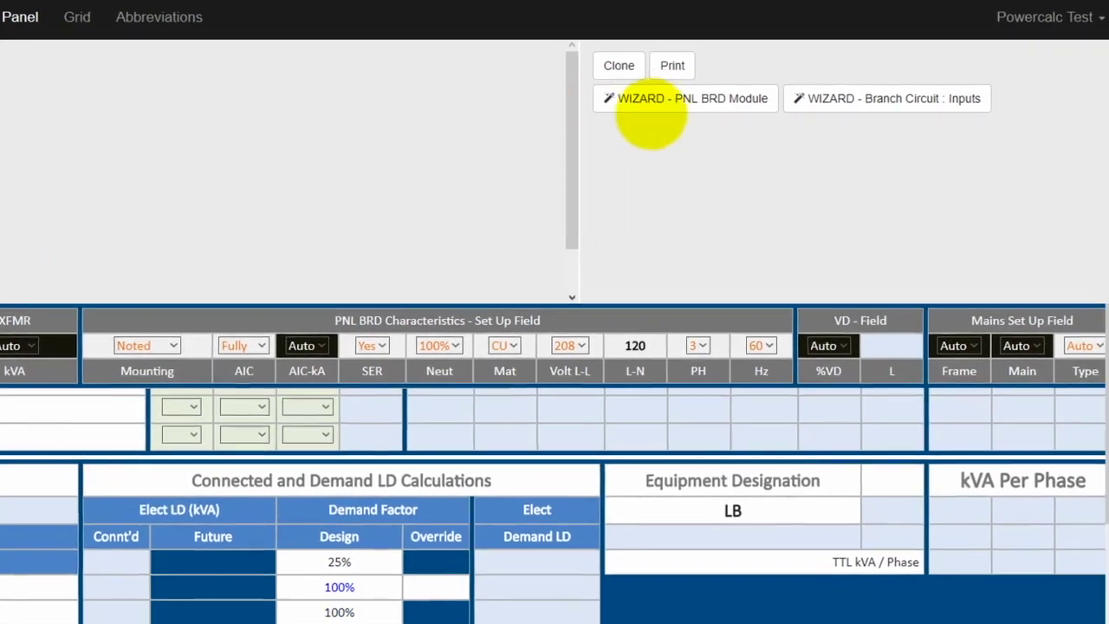
click(680, 98)
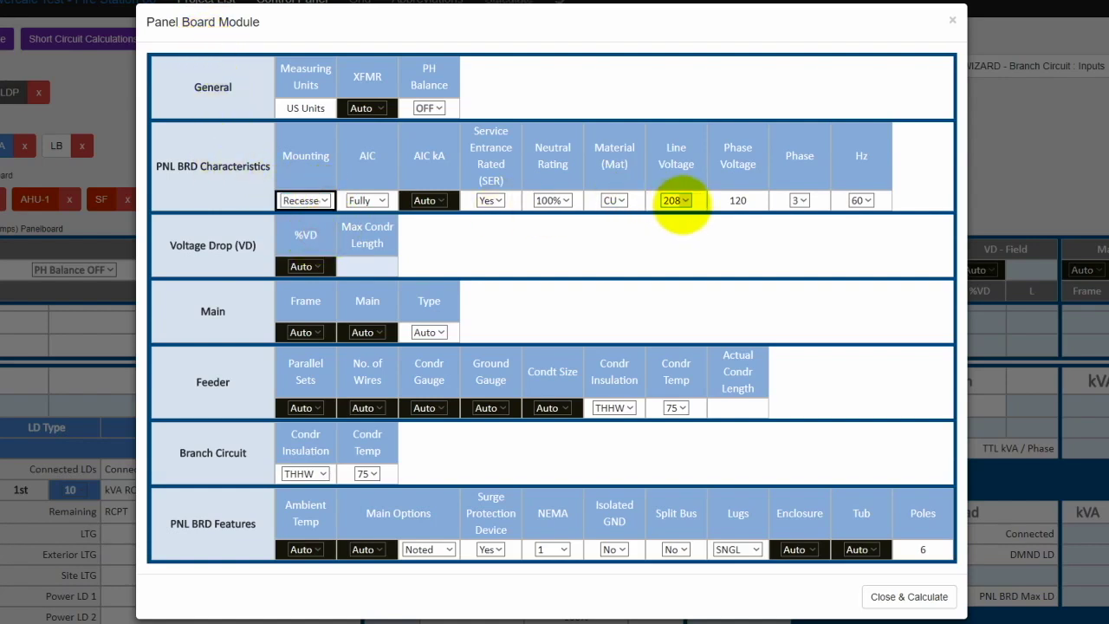
click(672, 216)
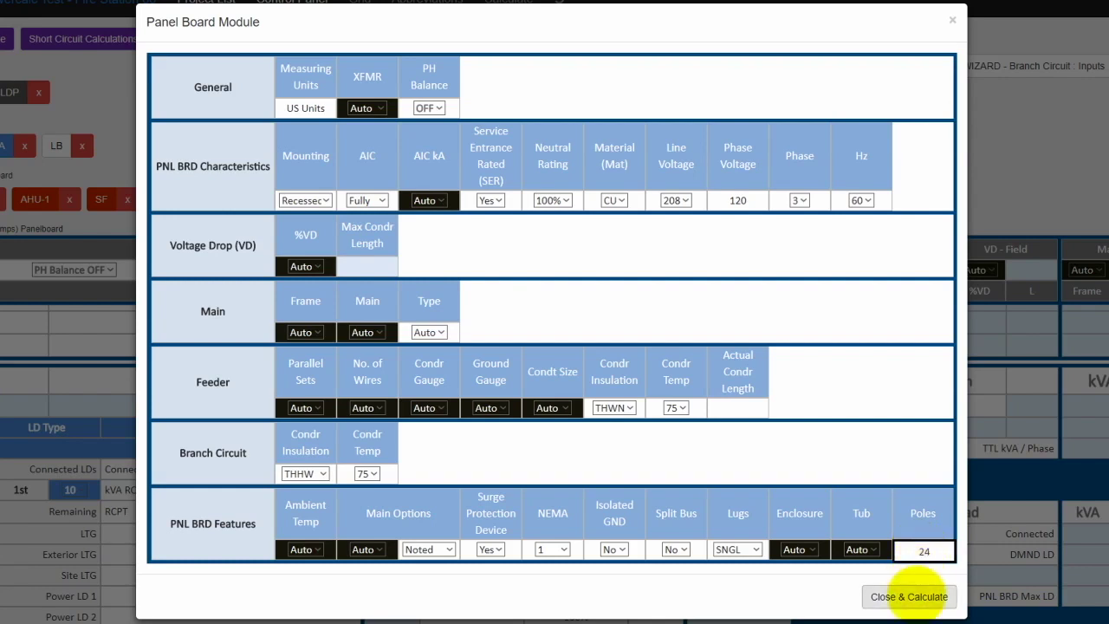
click(915, 596)
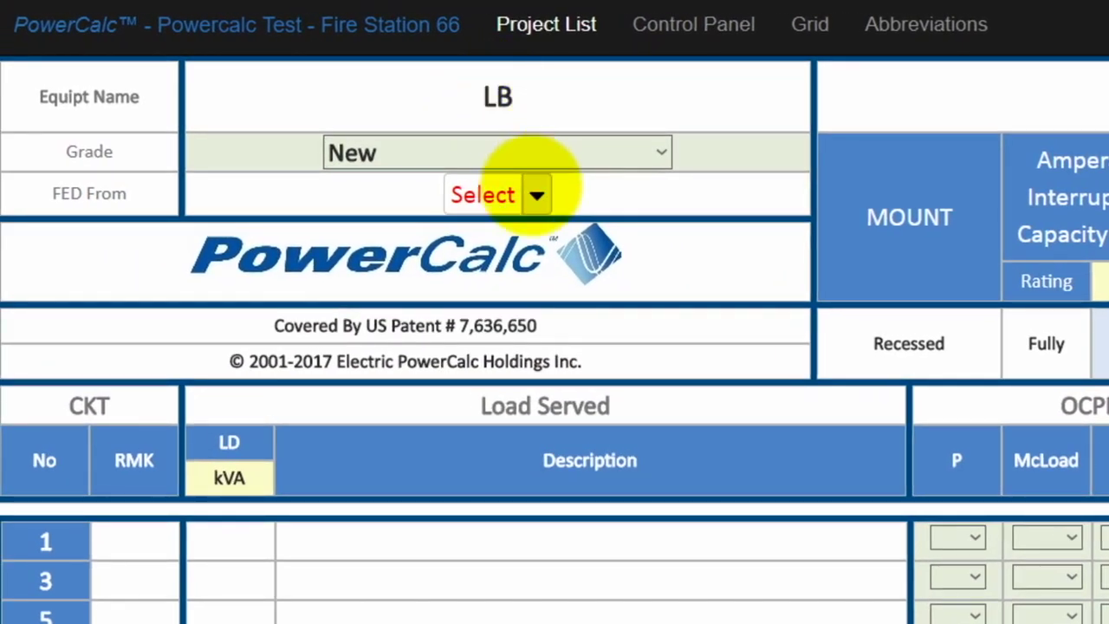
Step: Feed the LB panel from circuit 7 of MDP
click(536, 195)
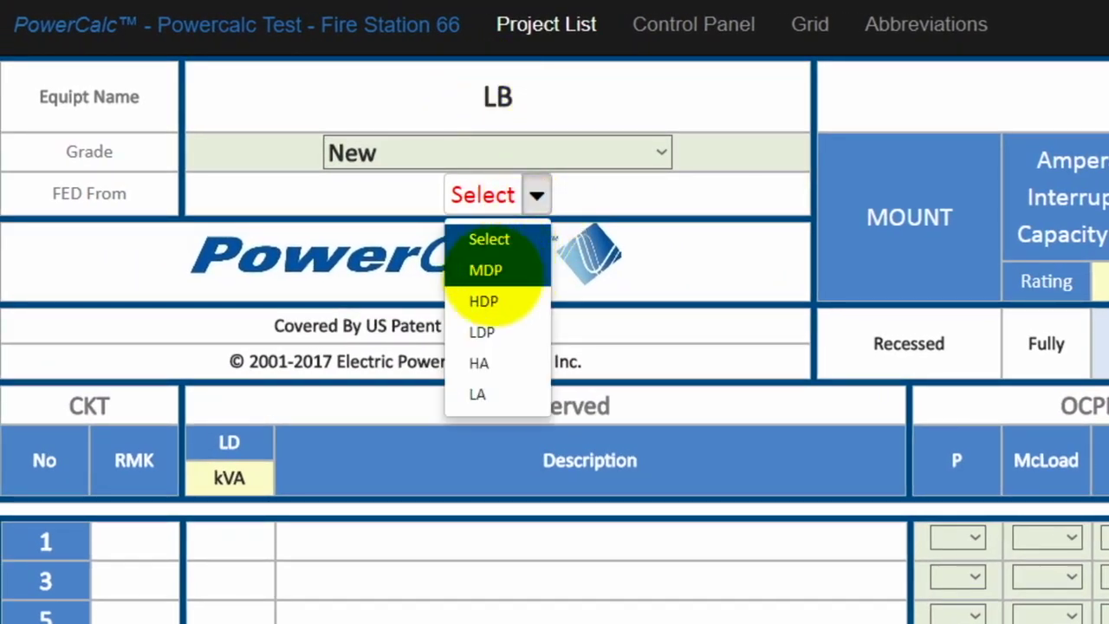
click(484, 272)
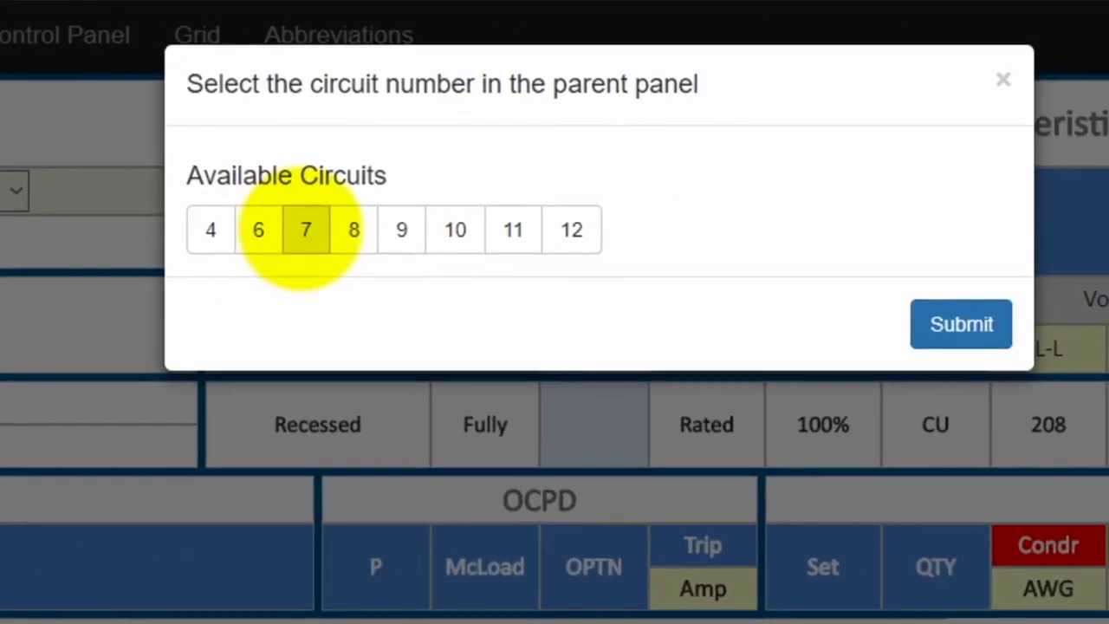
click(841, 188)
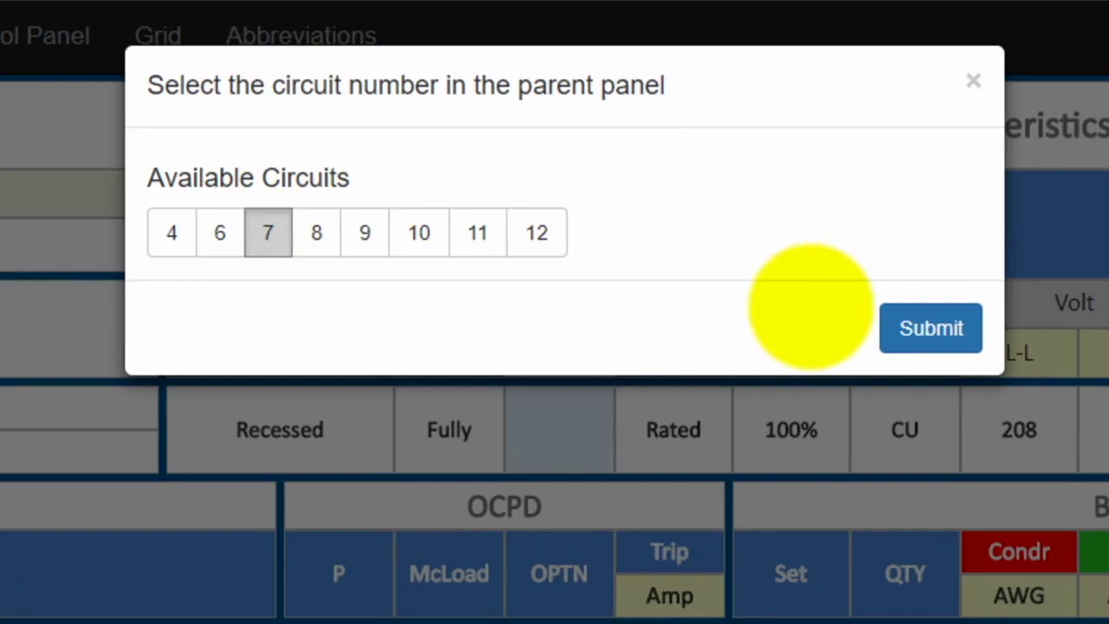
click(918, 325)
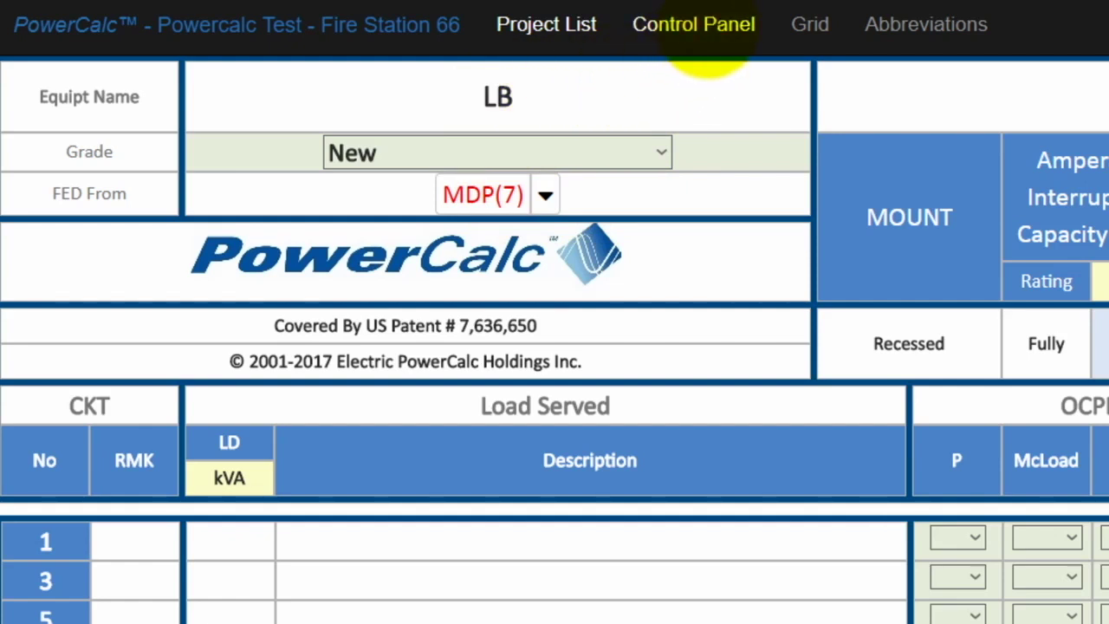
Step: Open the CHILLER building equipment panelboard and set its equipment utilization voltage to 480
click(706, 26)
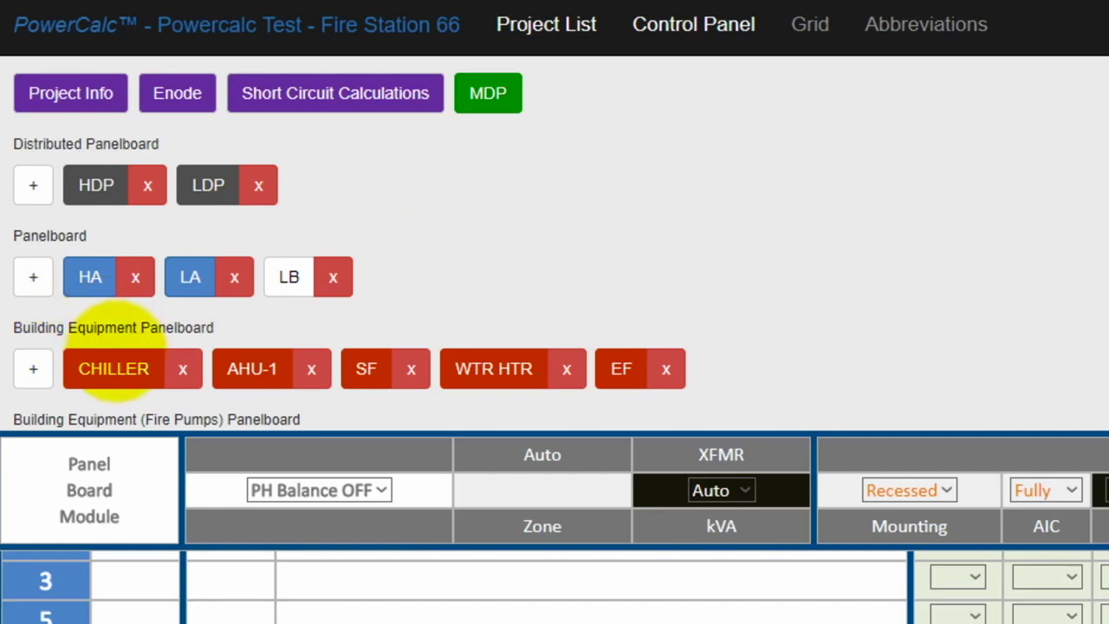
click(130, 373)
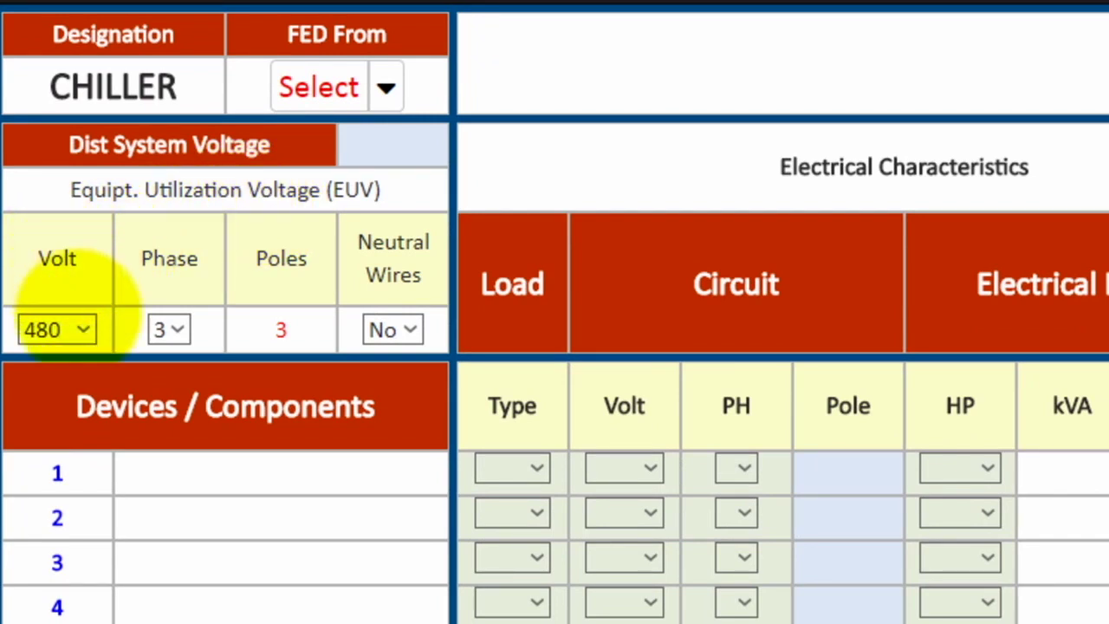
click(80, 329)
click(54, 421)
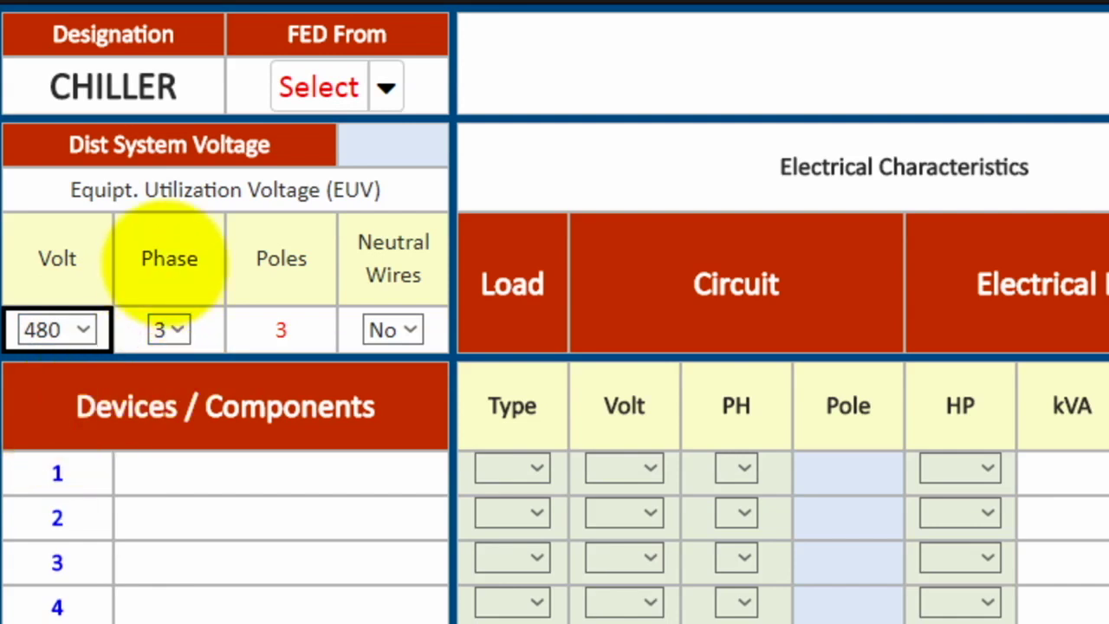
Step: Define CHILLER device 1 as an AC load at 480 volts, 3 phase, with an FLC of 98.3, and calculate it
click(170, 329)
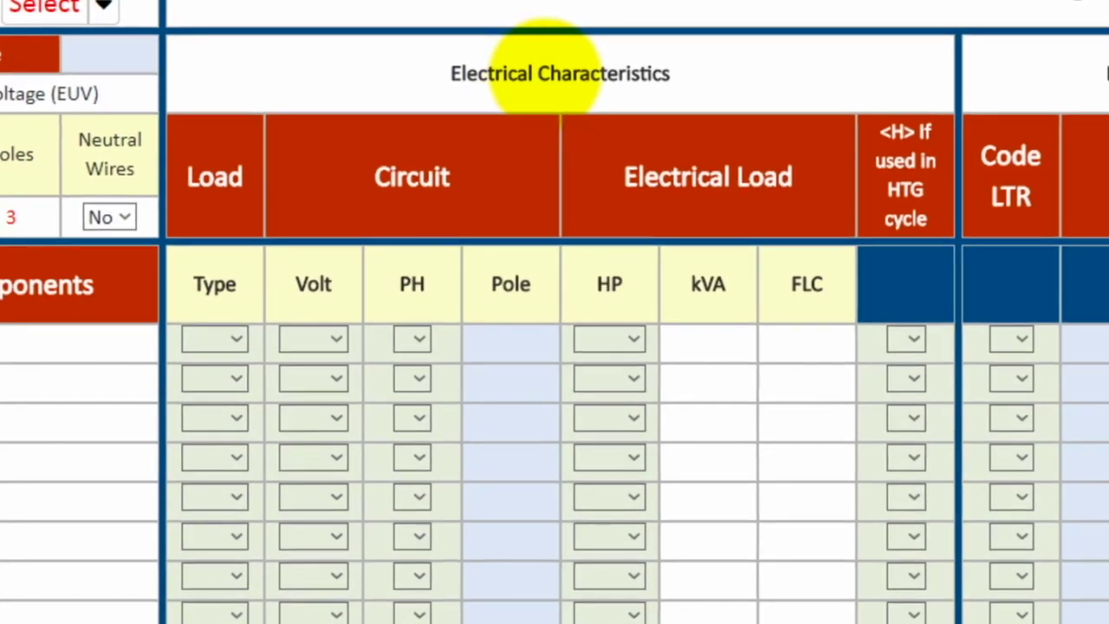
click(234, 339)
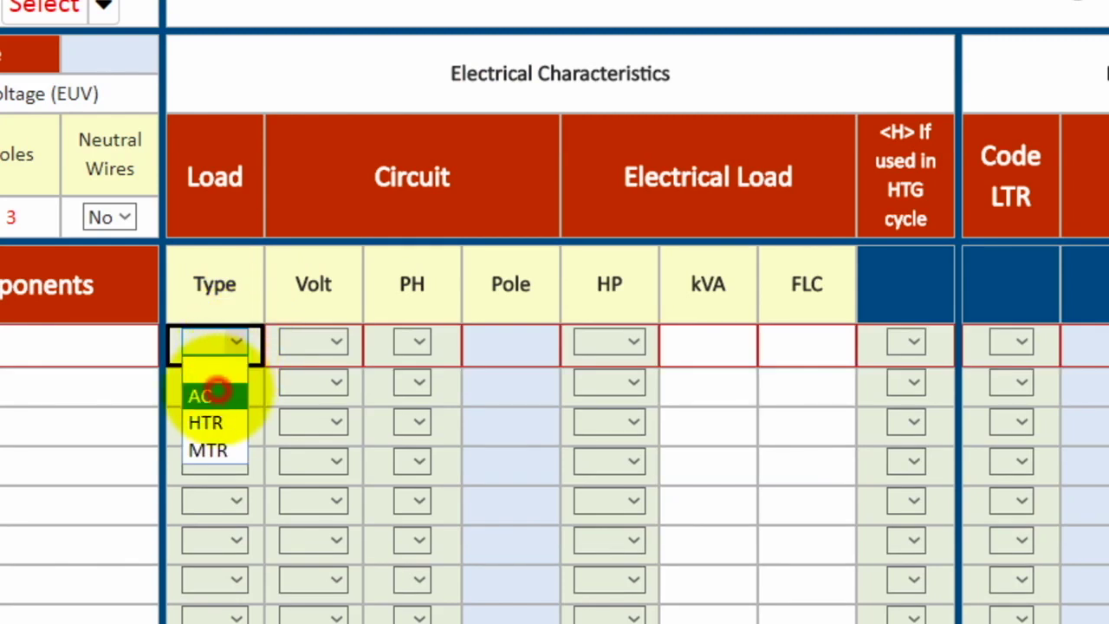
click(216, 394)
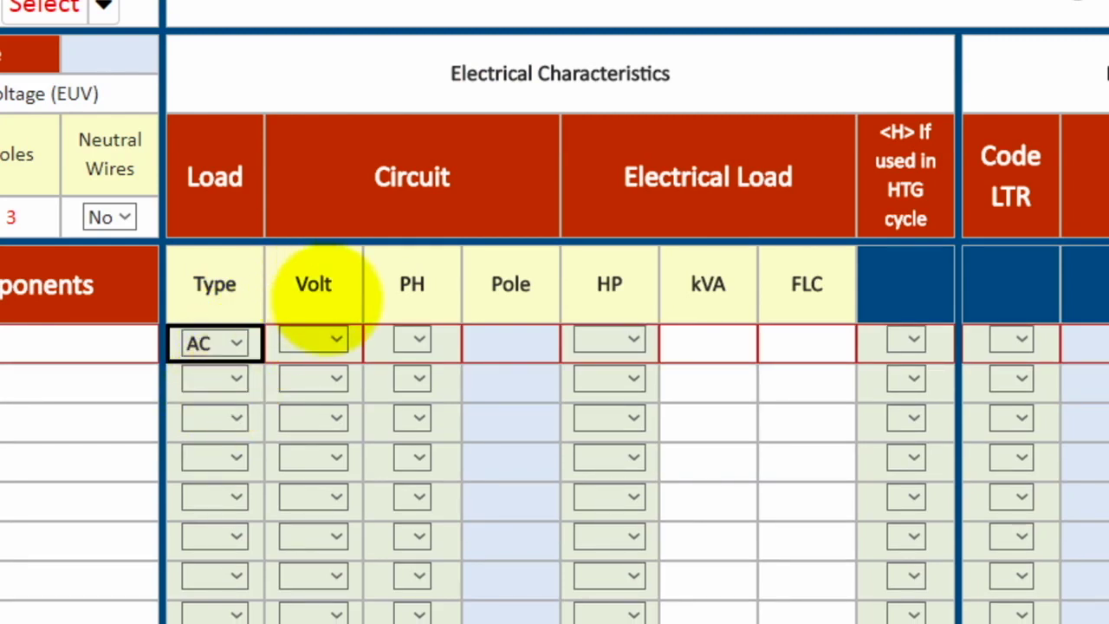
click(334, 339)
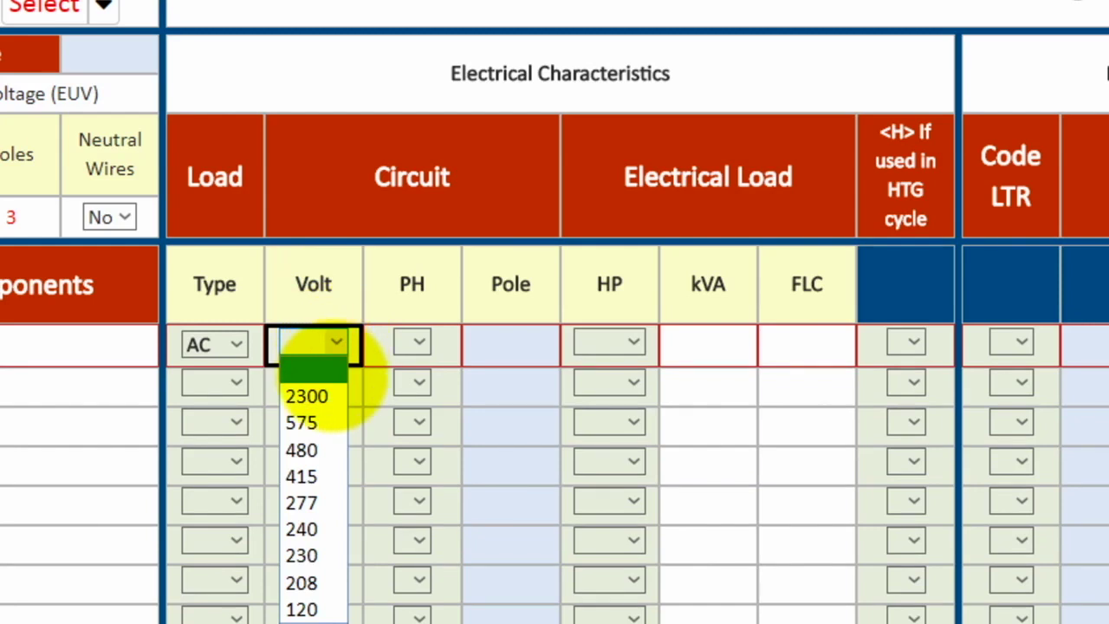
click(322, 445)
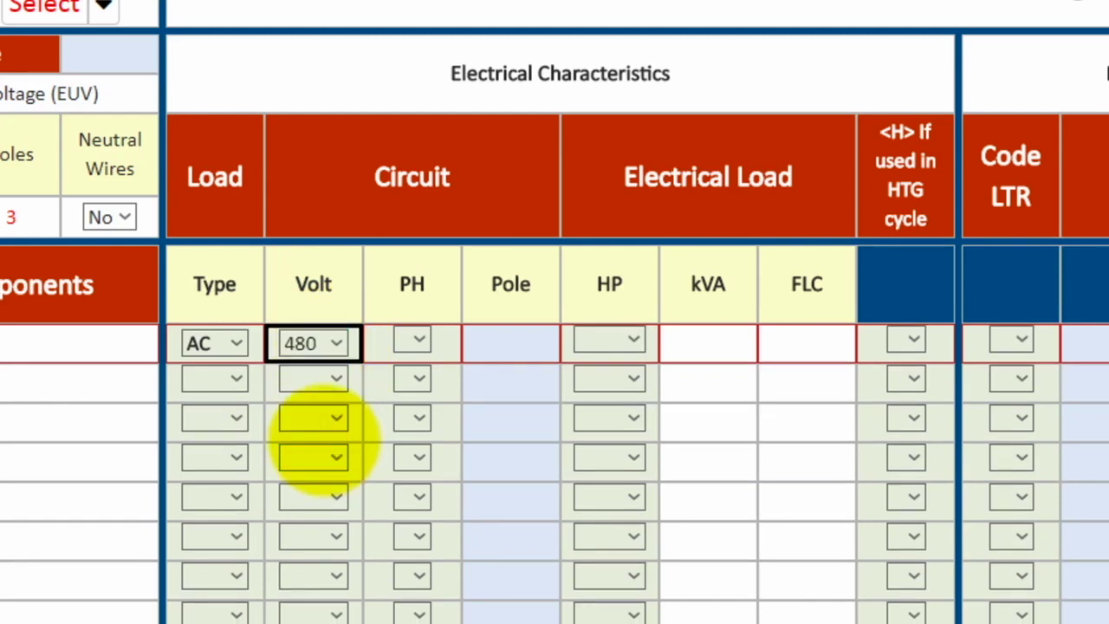
click(421, 344)
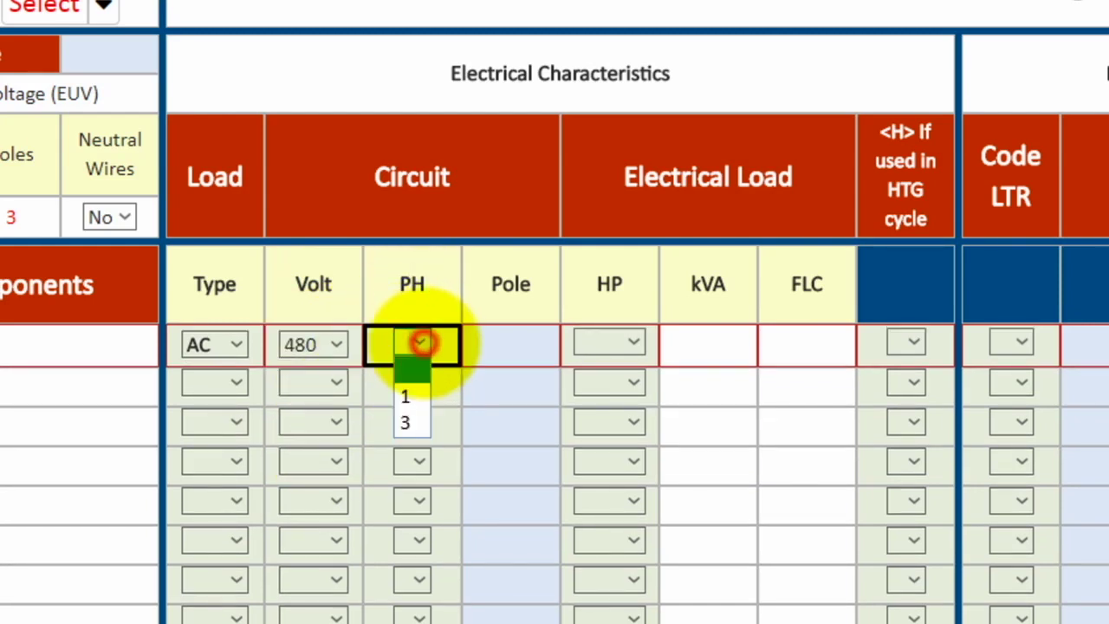
click(409, 421)
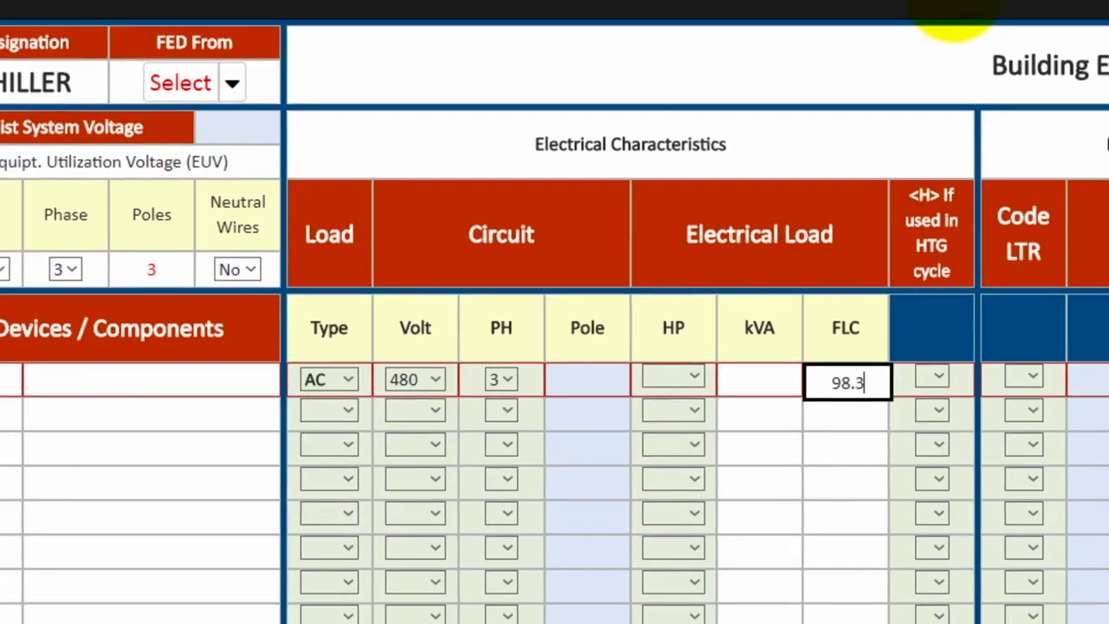
click(968, 14)
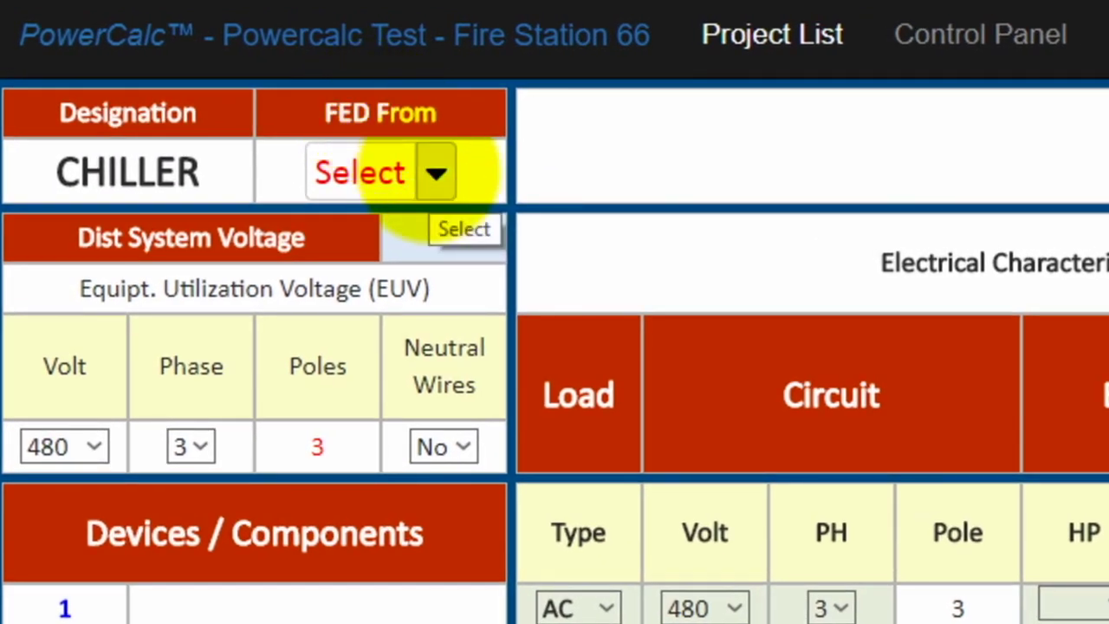
Step: Feed the CHILLER equipment from circuit 6 of MDP
click(433, 173)
click(381, 279)
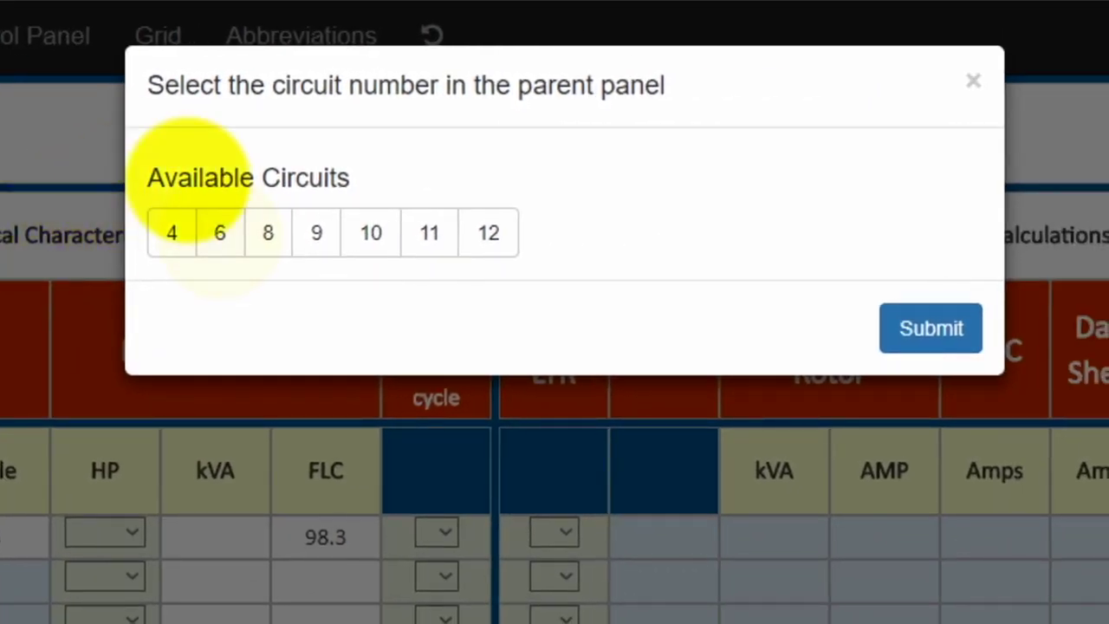
click(220, 233)
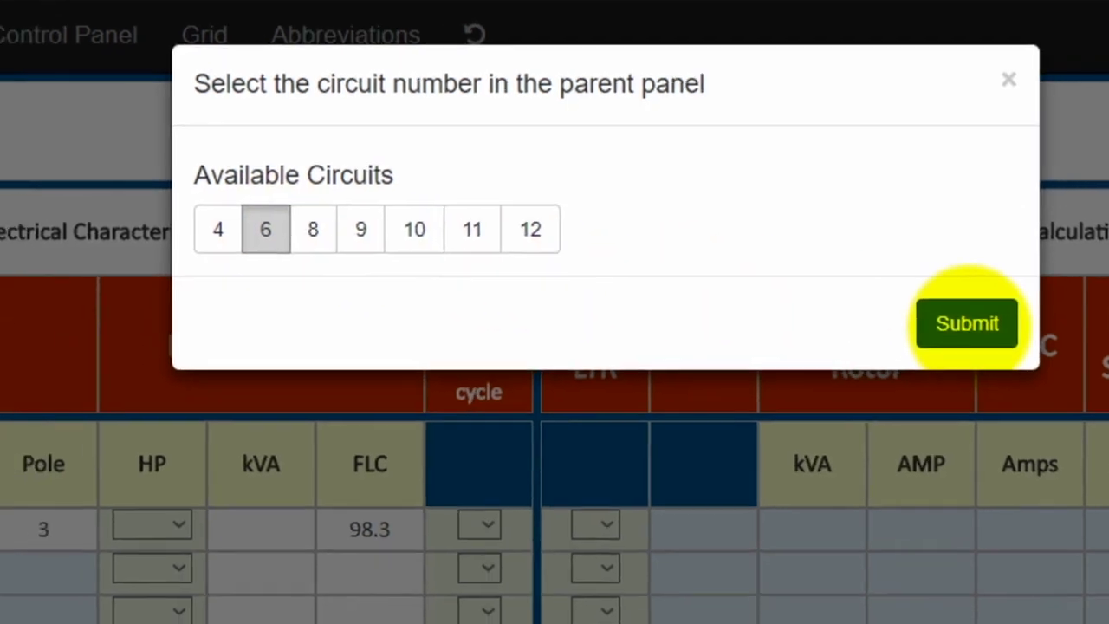
click(967, 323)
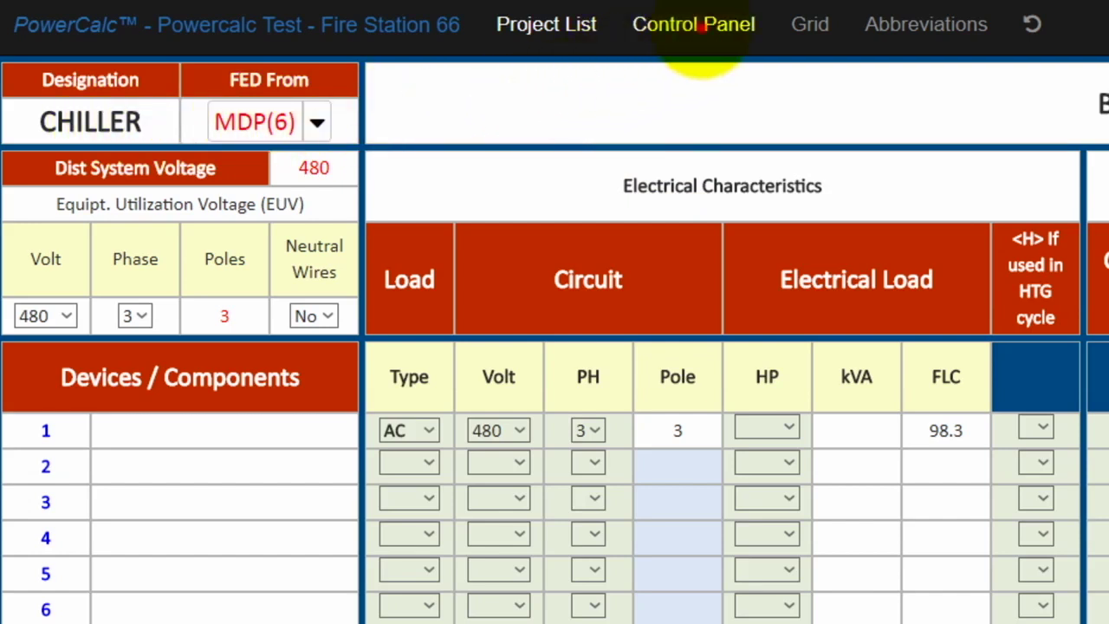
Step: Open the AHU-1 building equipment panelboard and define device 1 as an AC load at 480 volts, 3 phase
click(697, 26)
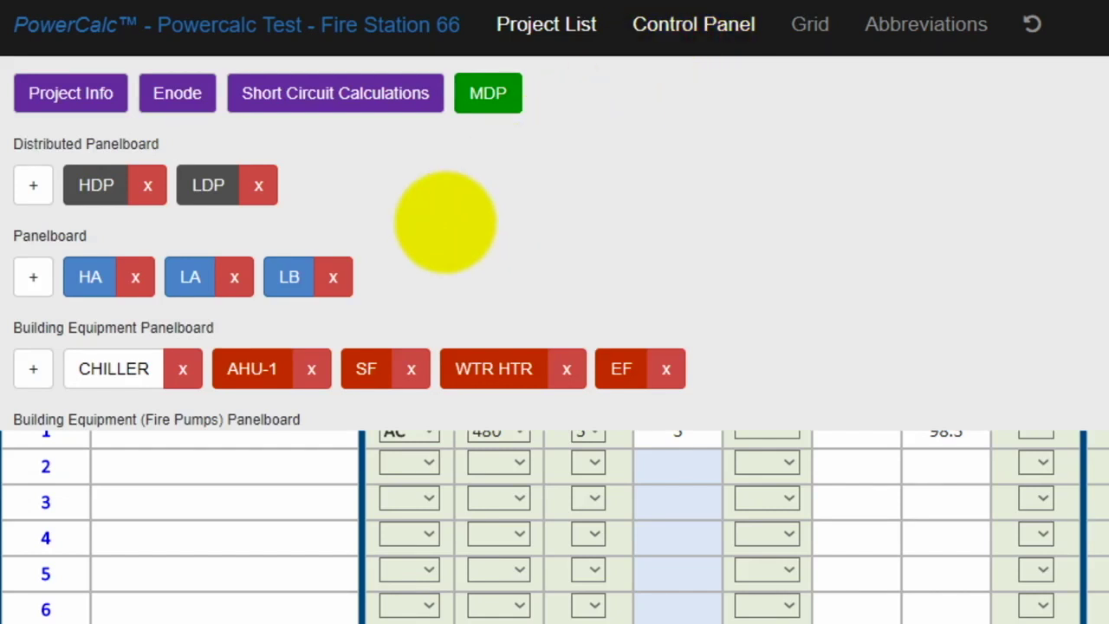
click(254, 372)
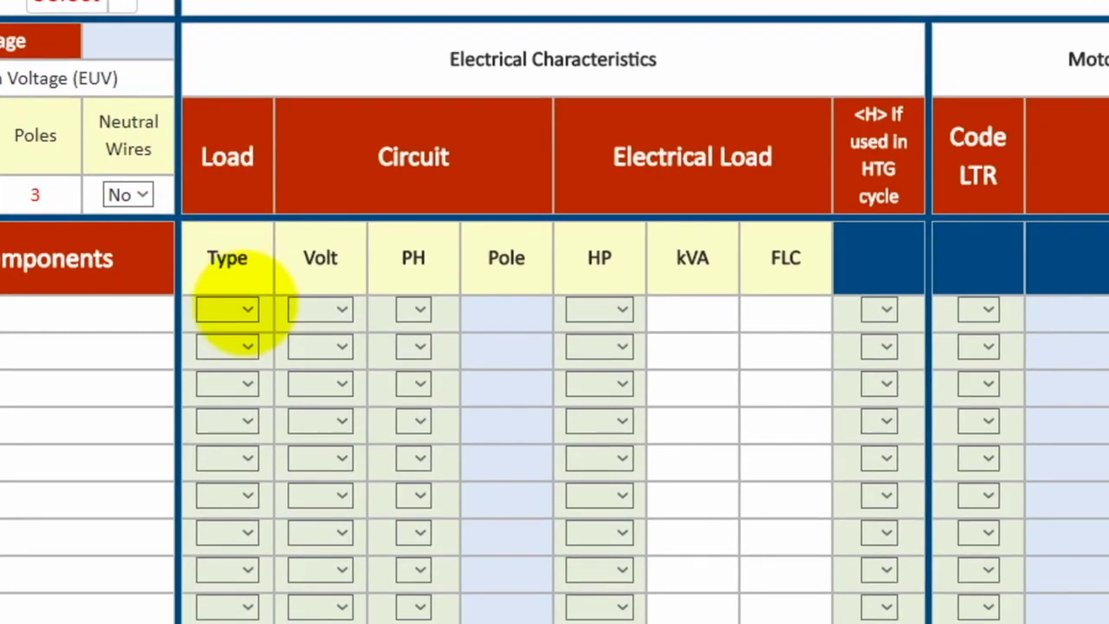
click(321, 349)
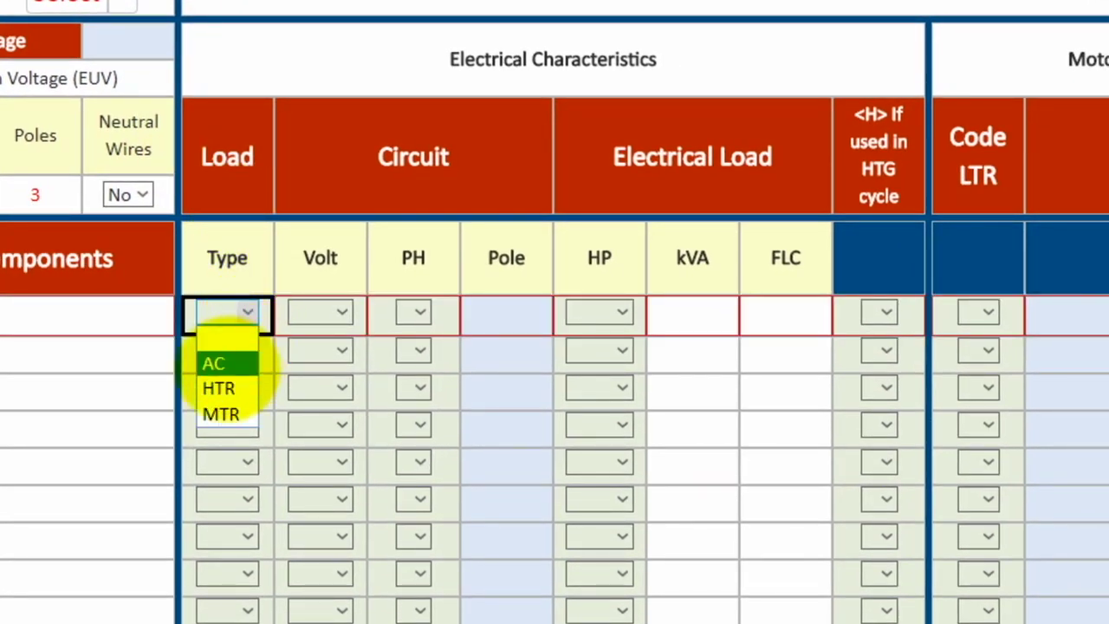
click(229, 363)
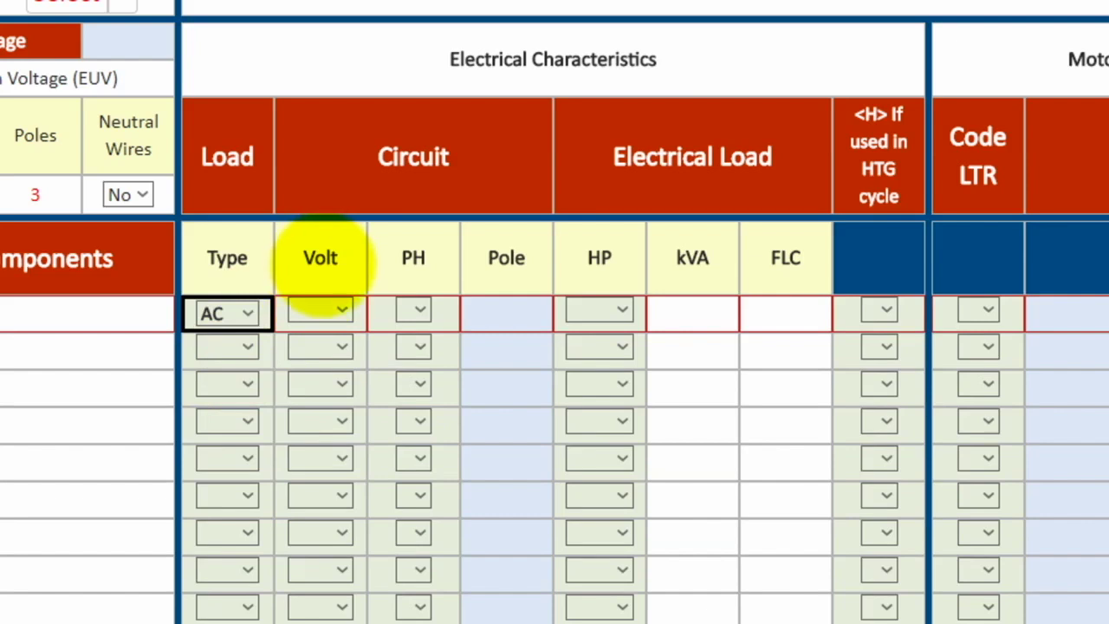
click(340, 309)
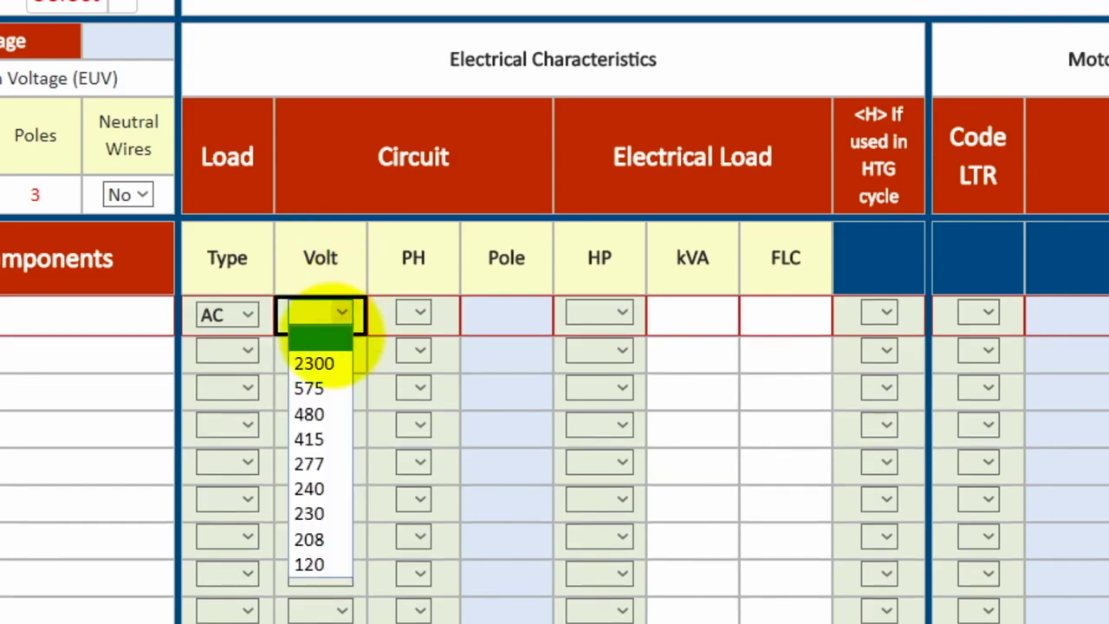
click(305, 412)
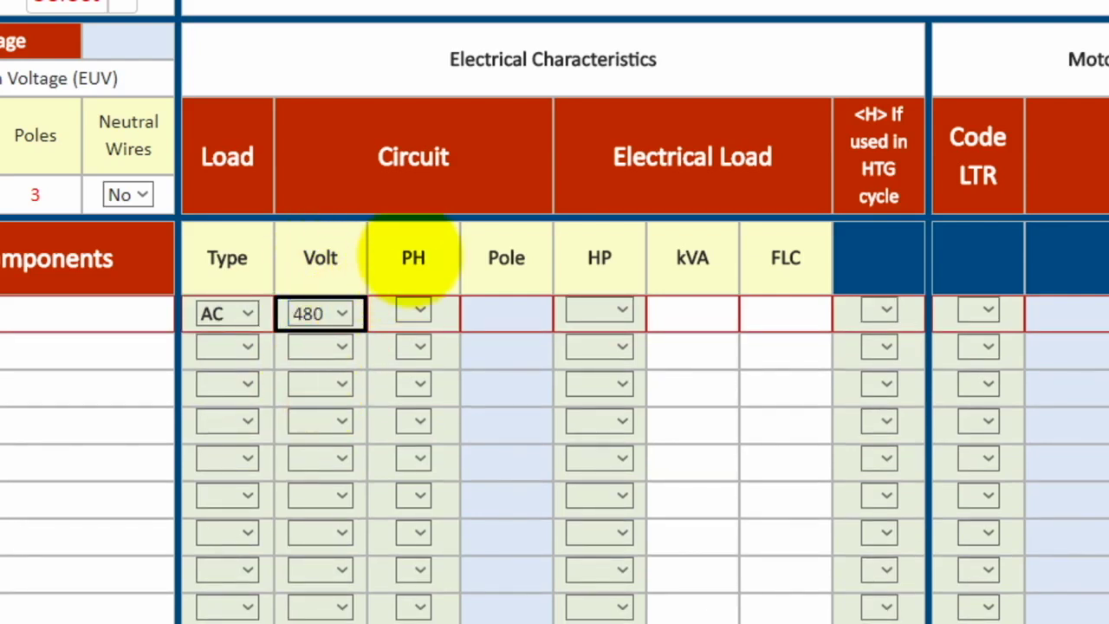
click(419, 310)
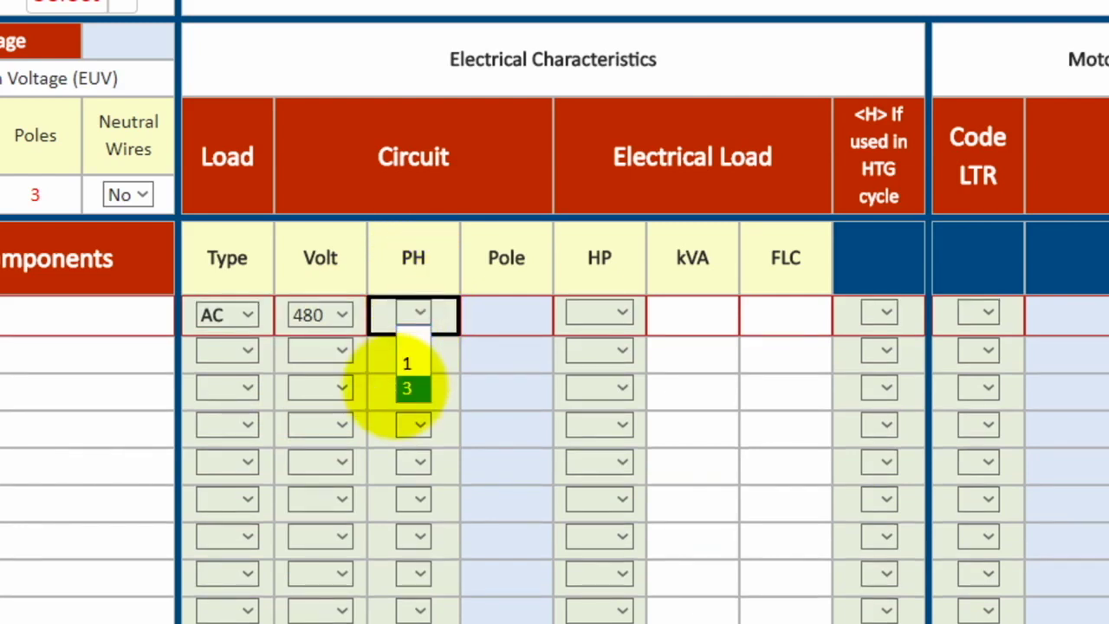
click(404, 388)
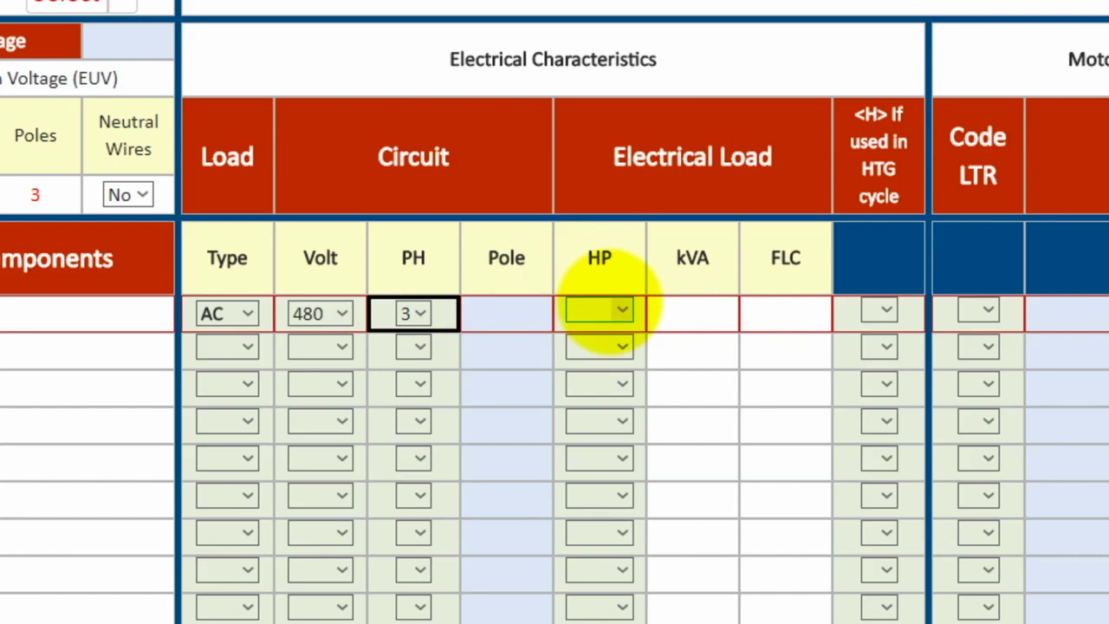
Step: Set the horsepower of AHU-1 device 1 to 5 and calculate the equipment
click(611, 310)
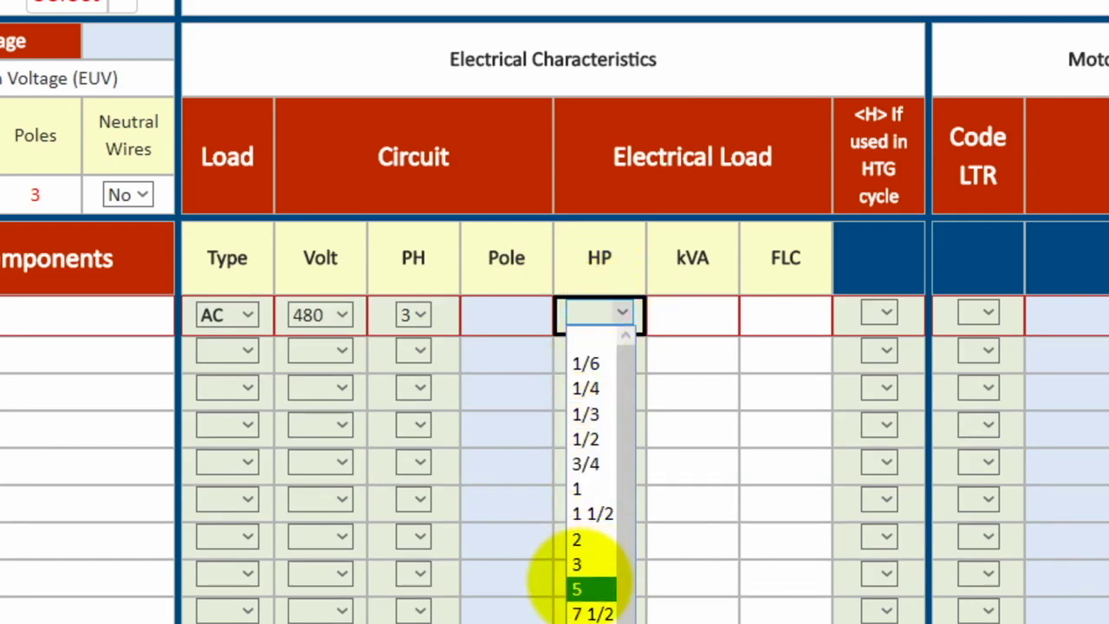
click(578, 588)
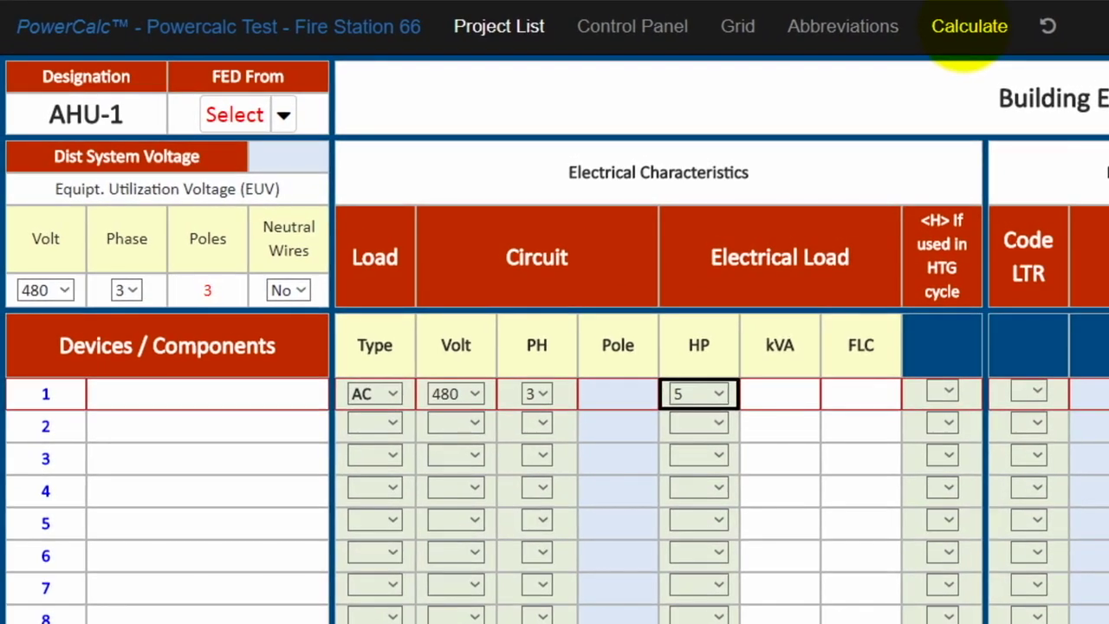
click(968, 28)
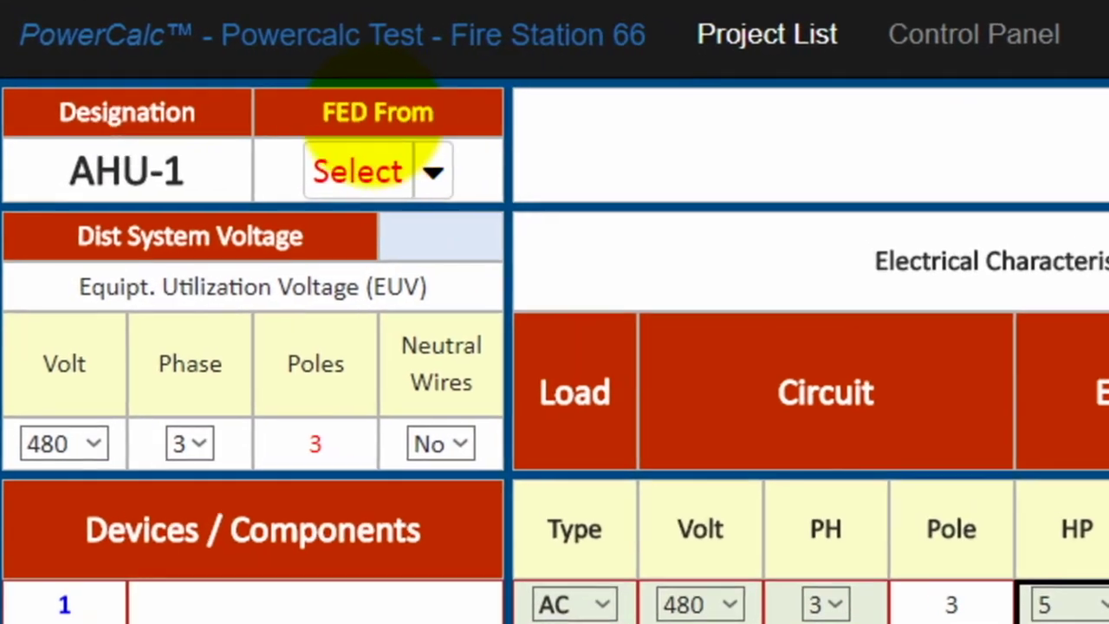
Step: Feed the AHU-1 equipment from circuit 1 of HDP
click(434, 174)
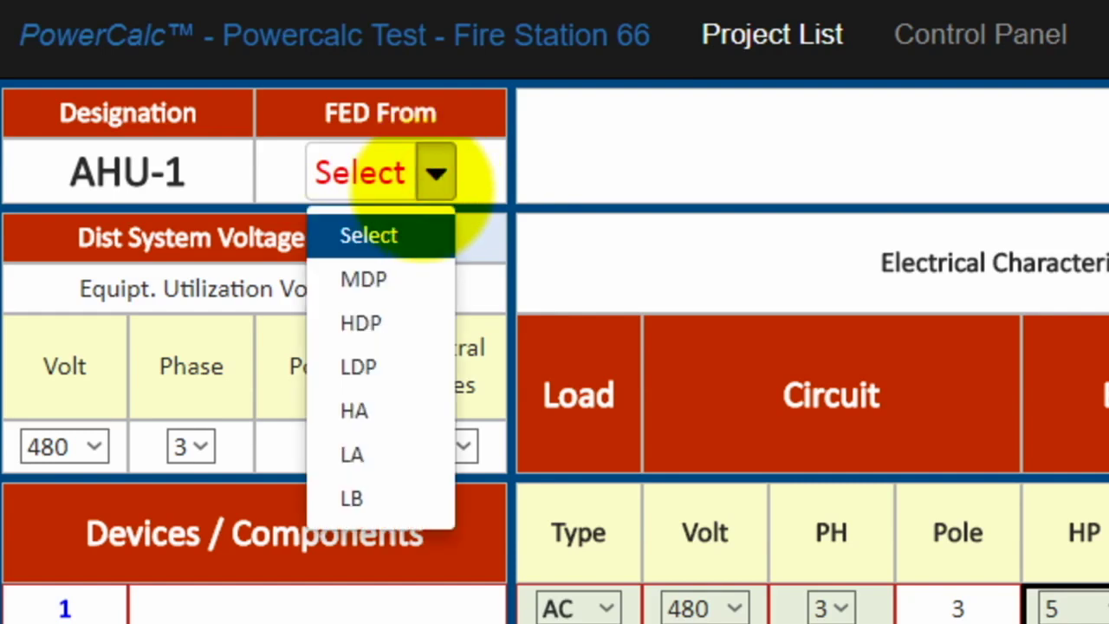
click(373, 322)
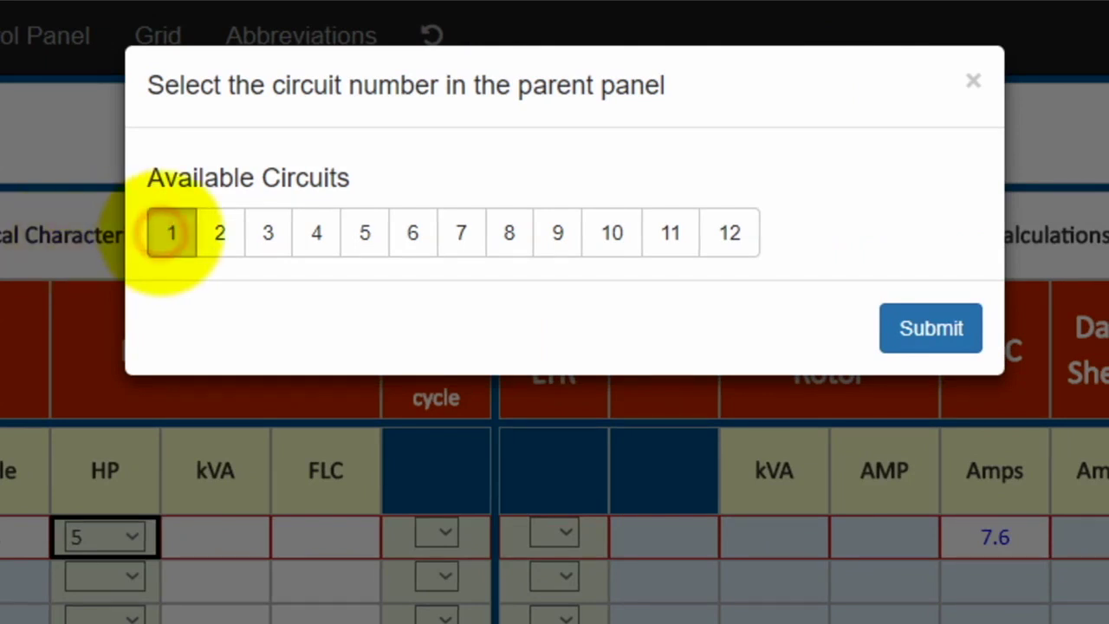
click(912, 329)
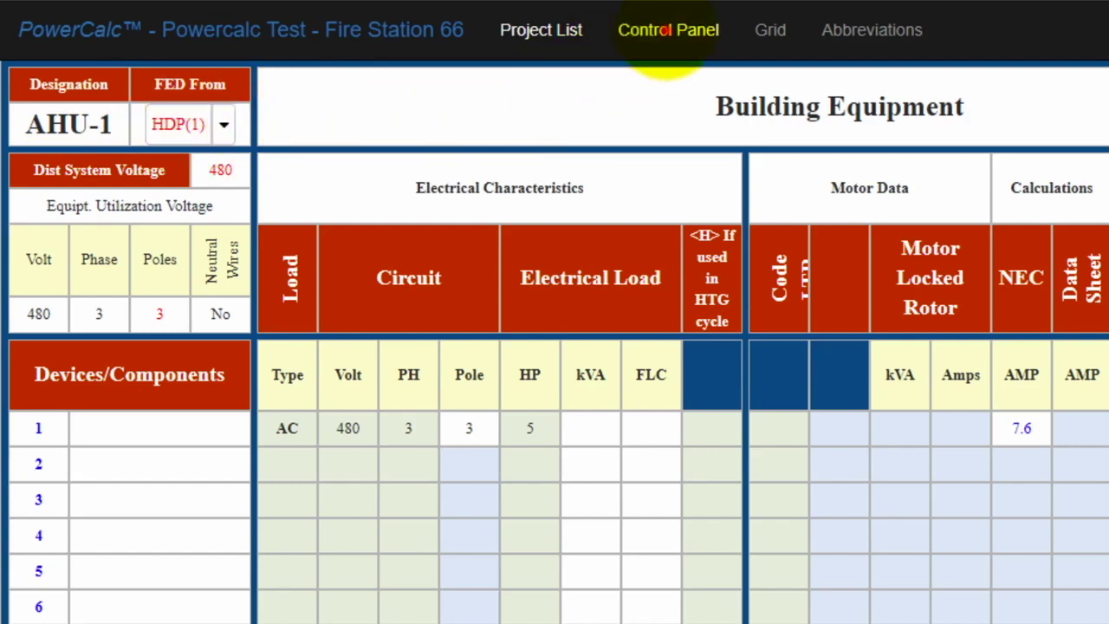
Step: Open the SF building equipment panelboard and set its equipment utilization voltage to 208
click(665, 32)
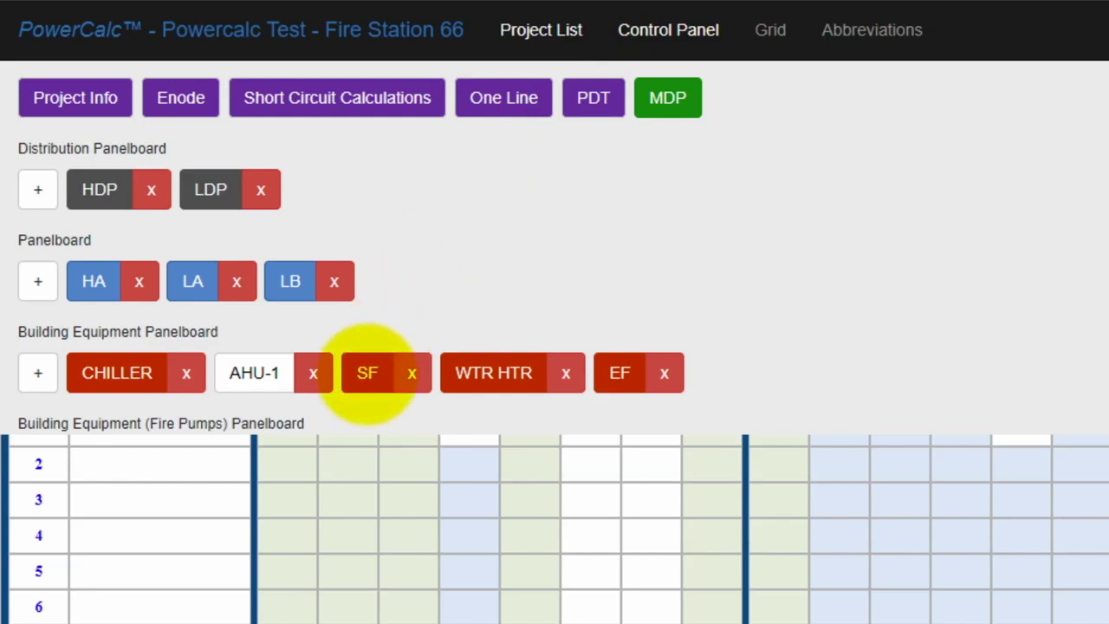
click(368, 372)
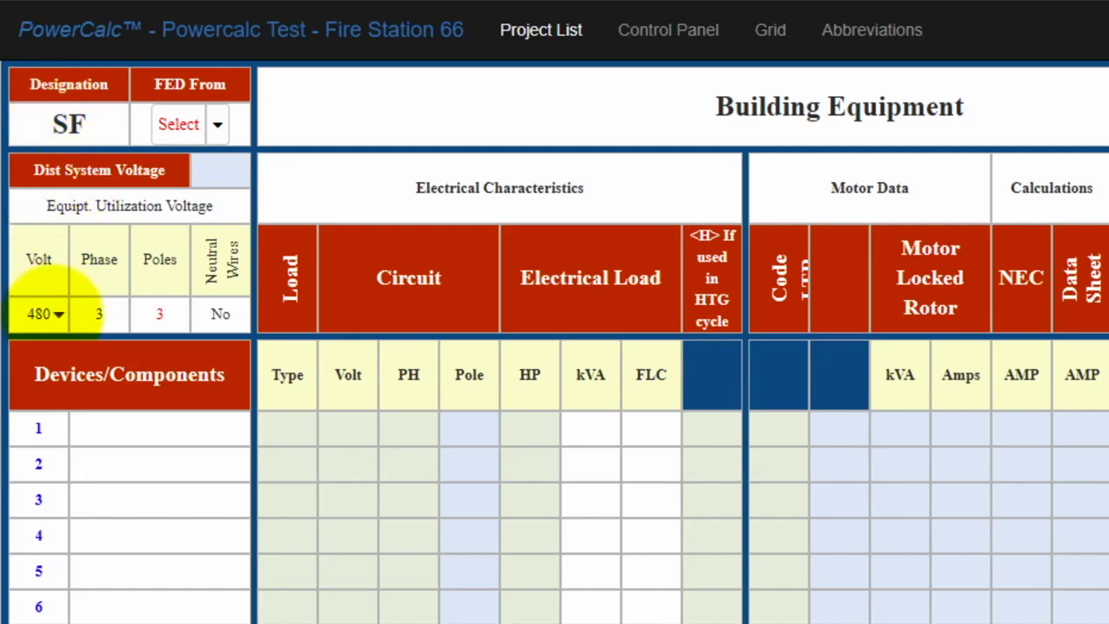
click(53, 312)
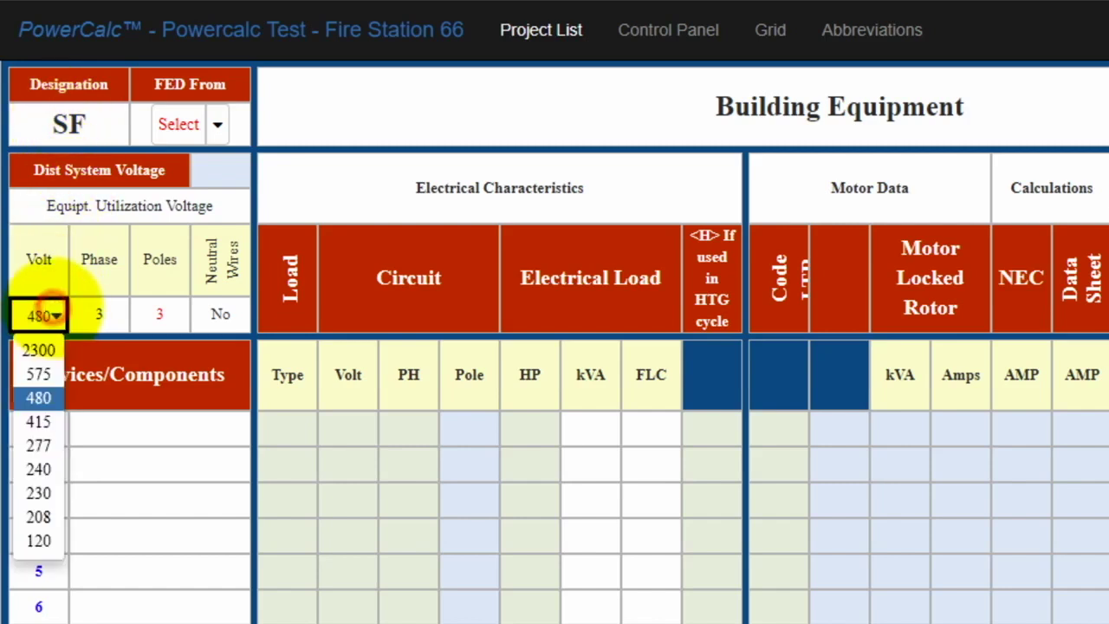
click(41, 516)
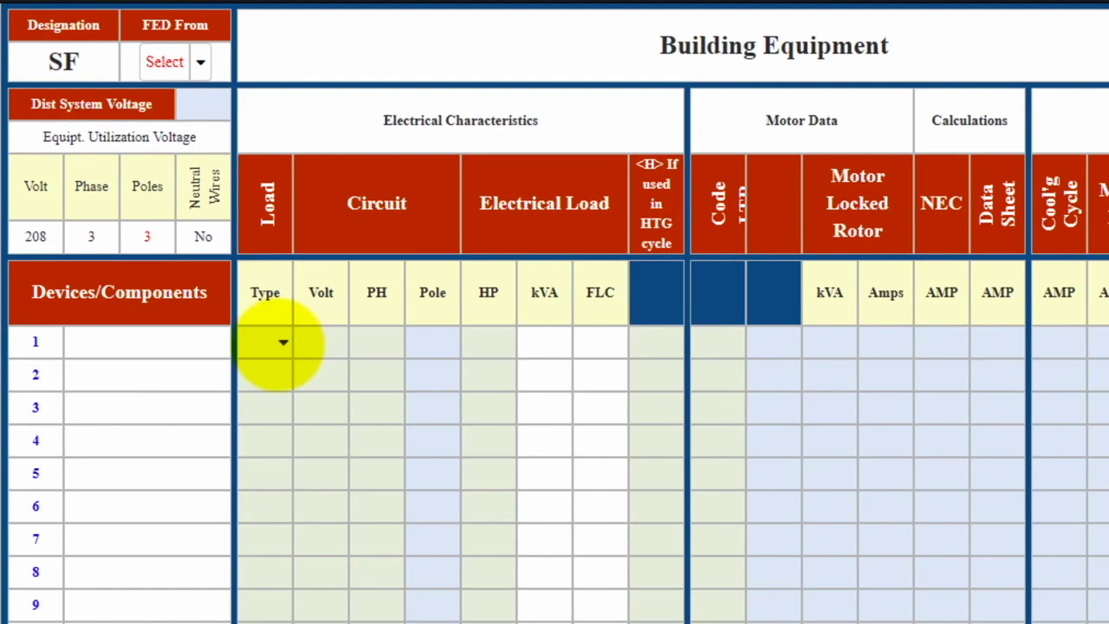
Step: Define device 1 of the SF building equipment as an AC load at 208 volts, 3 phase
click(282, 342)
click(264, 396)
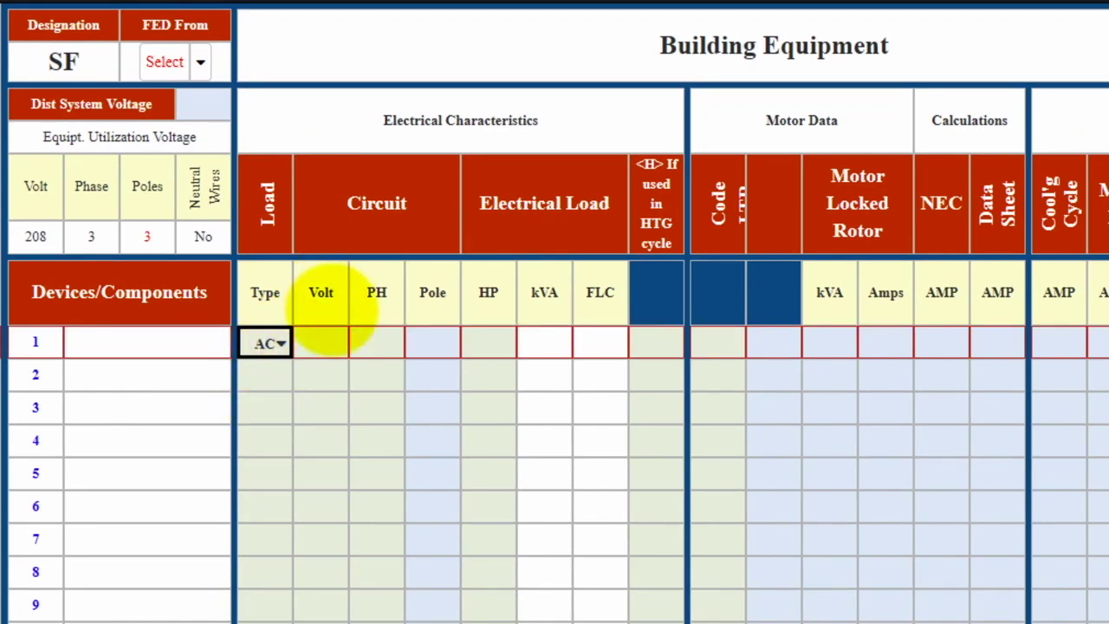
click(337, 343)
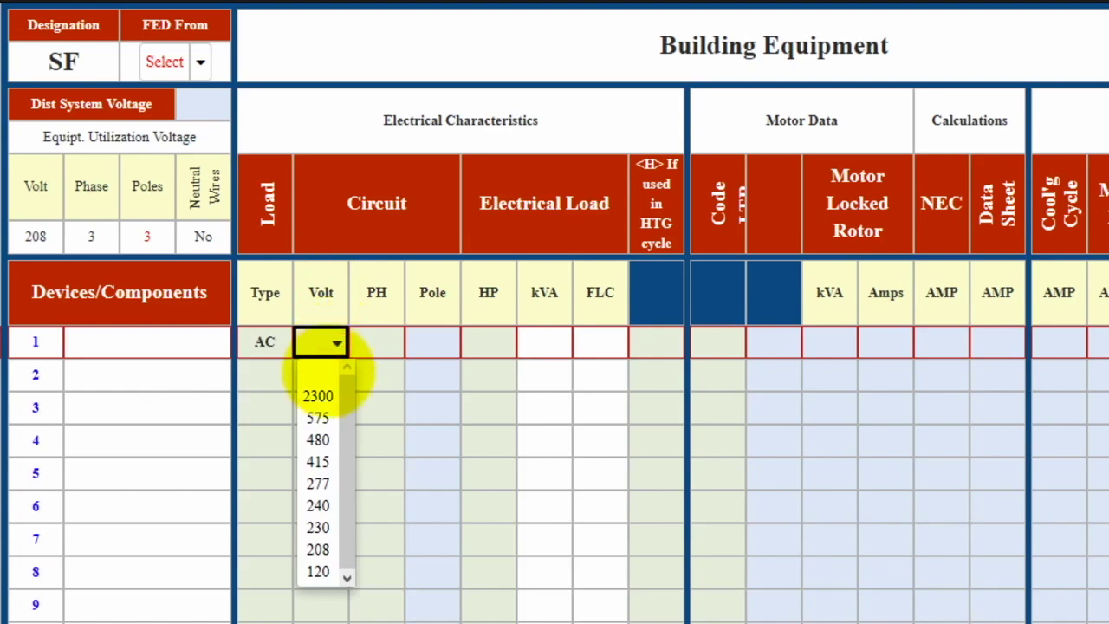
click(316, 548)
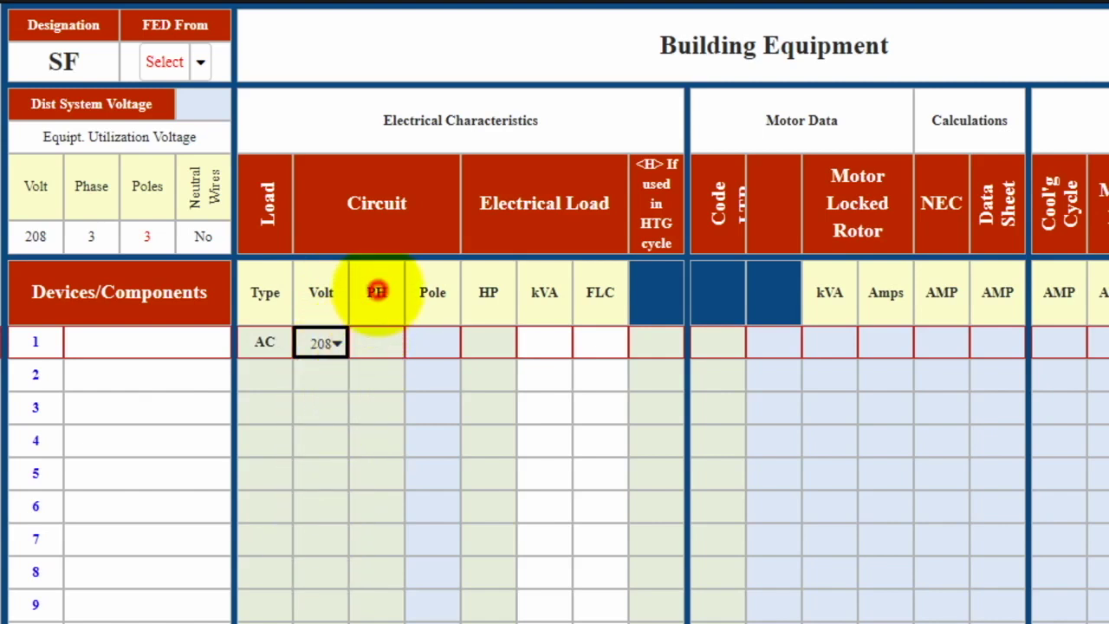
click(392, 338)
click(392, 342)
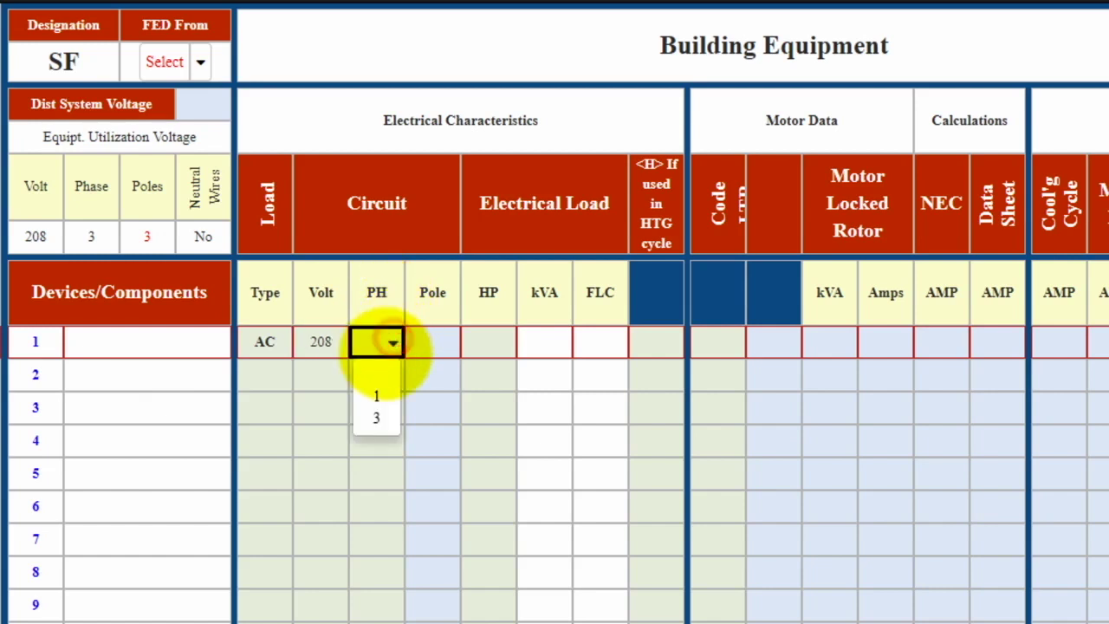
click(372, 419)
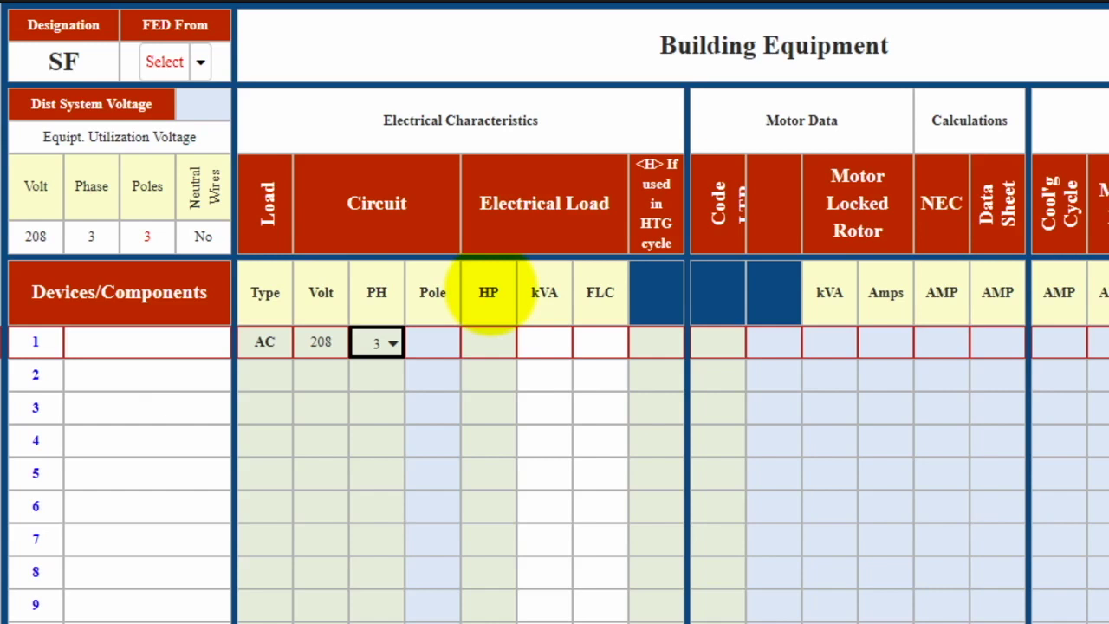
Step: Set the horsepower of SF device 1 to 10 and calculate the equipment
click(506, 342)
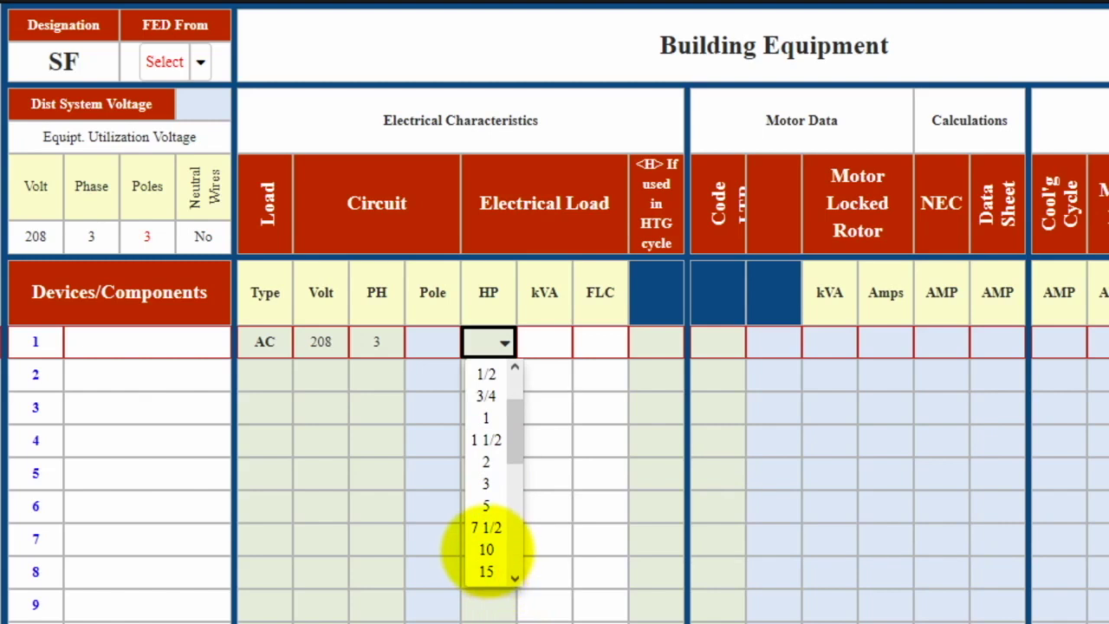
click(486, 549)
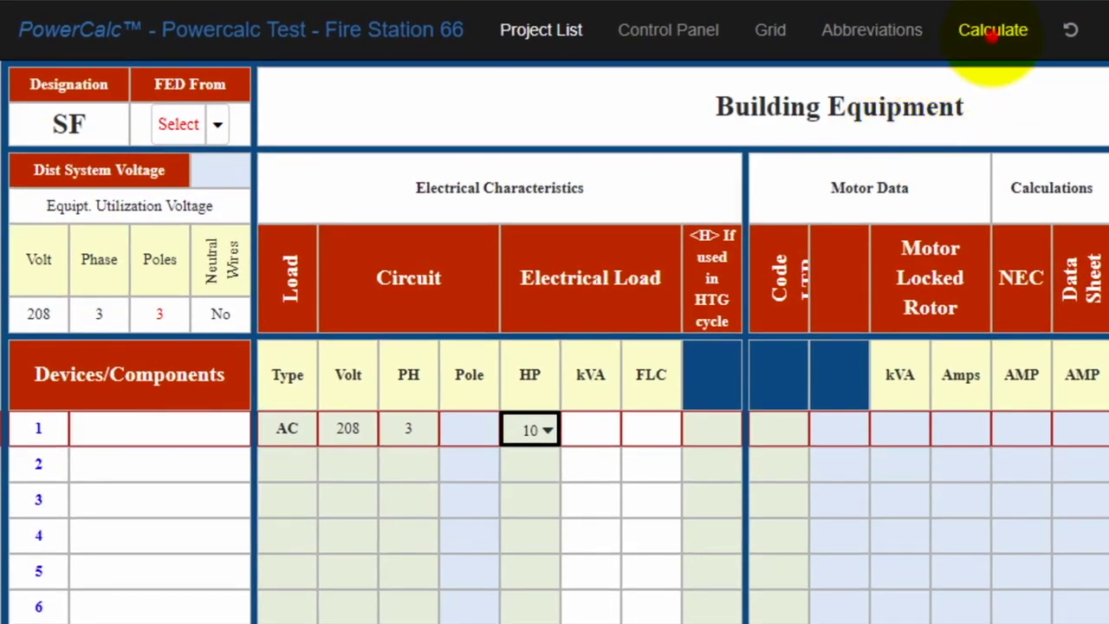
click(991, 30)
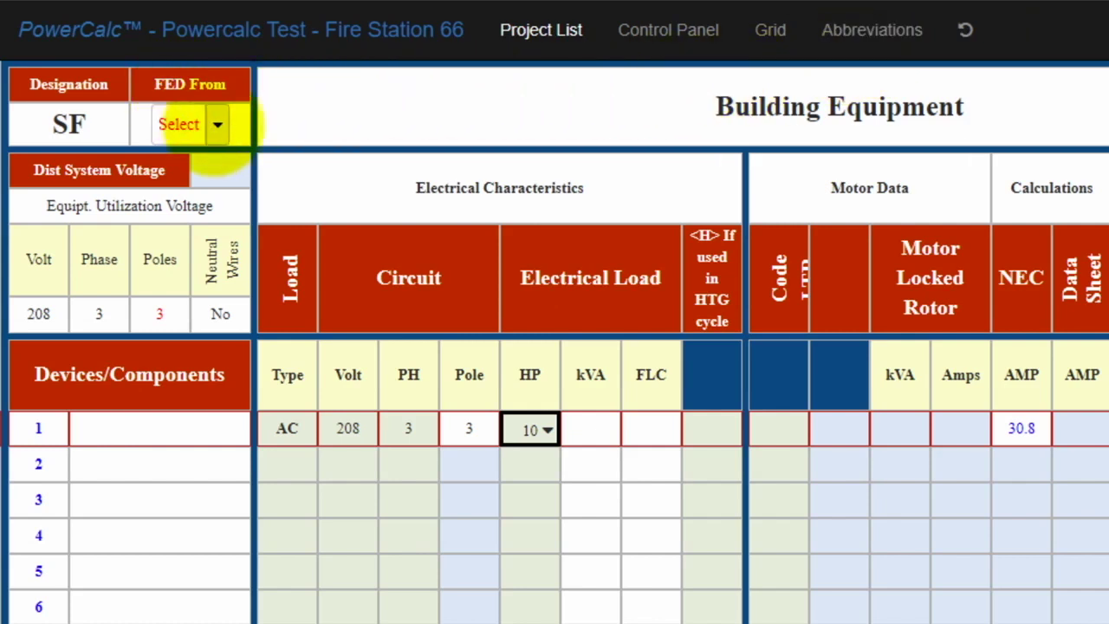
Step: Feed the SF equipment from circuit 1 of LDP
click(216, 126)
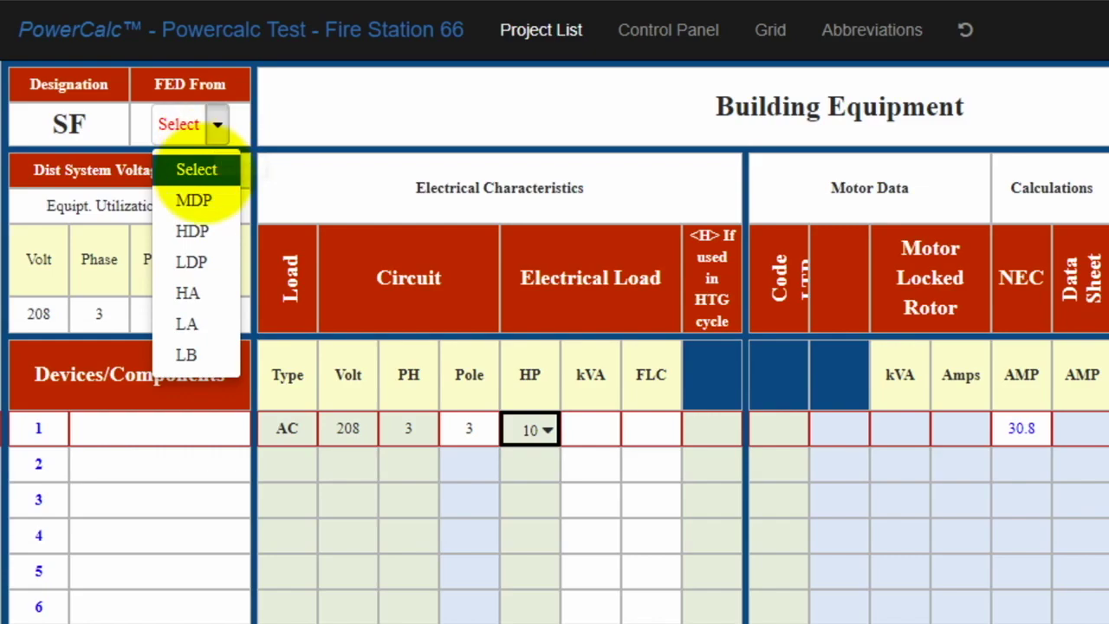
click(192, 260)
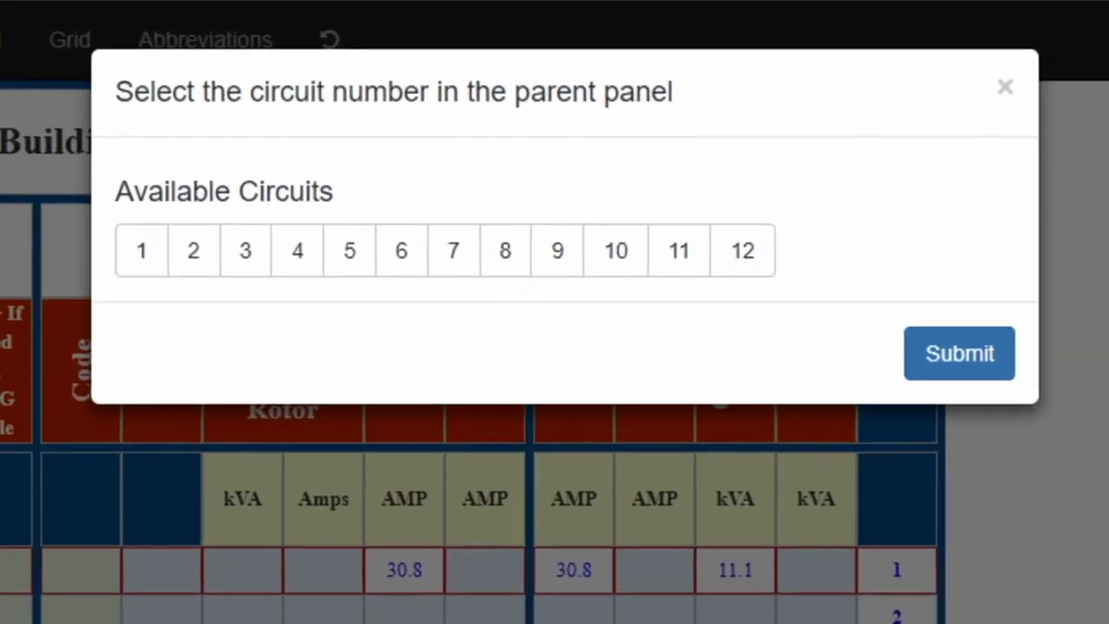
click(143, 253)
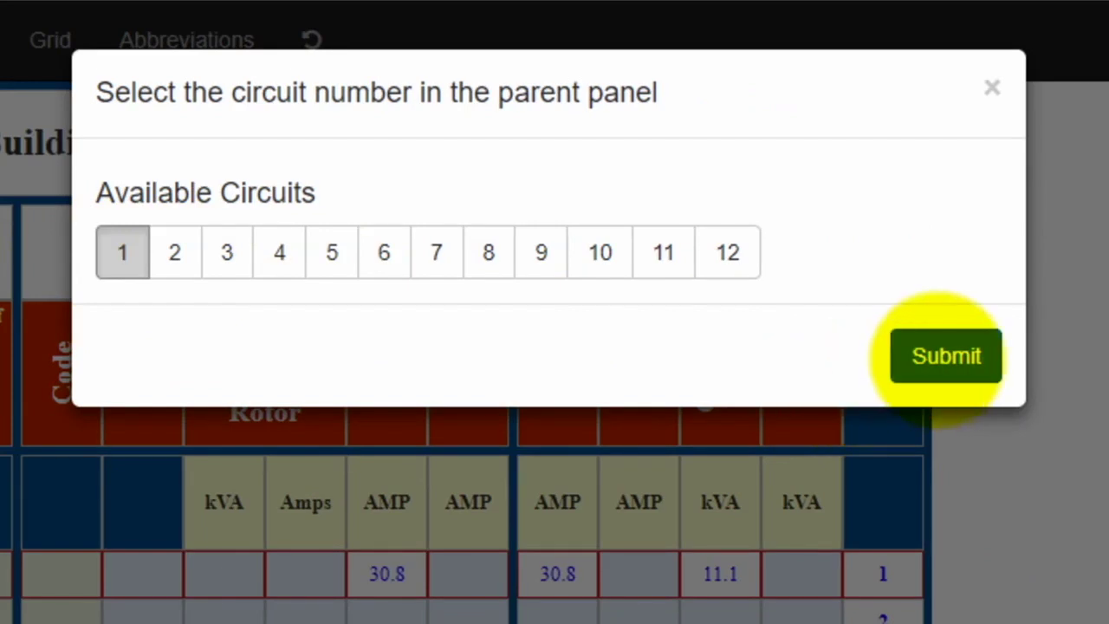
click(937, 358)
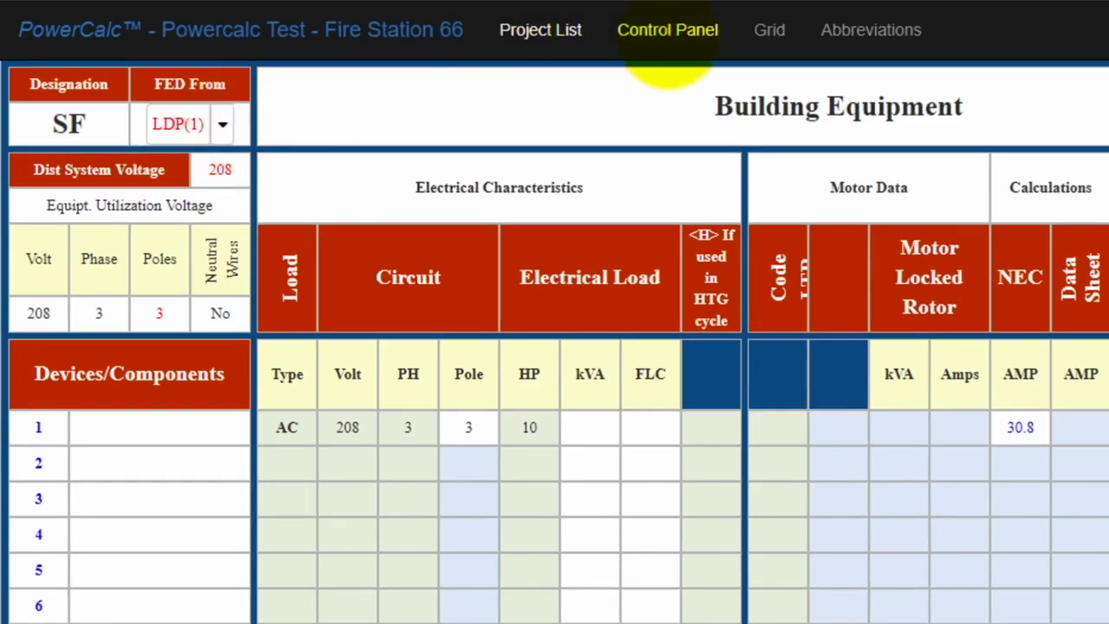
Step: Open the WTR HTR building equipment panelboard and set its equipment utilization voltage to 208
click(668, 33)
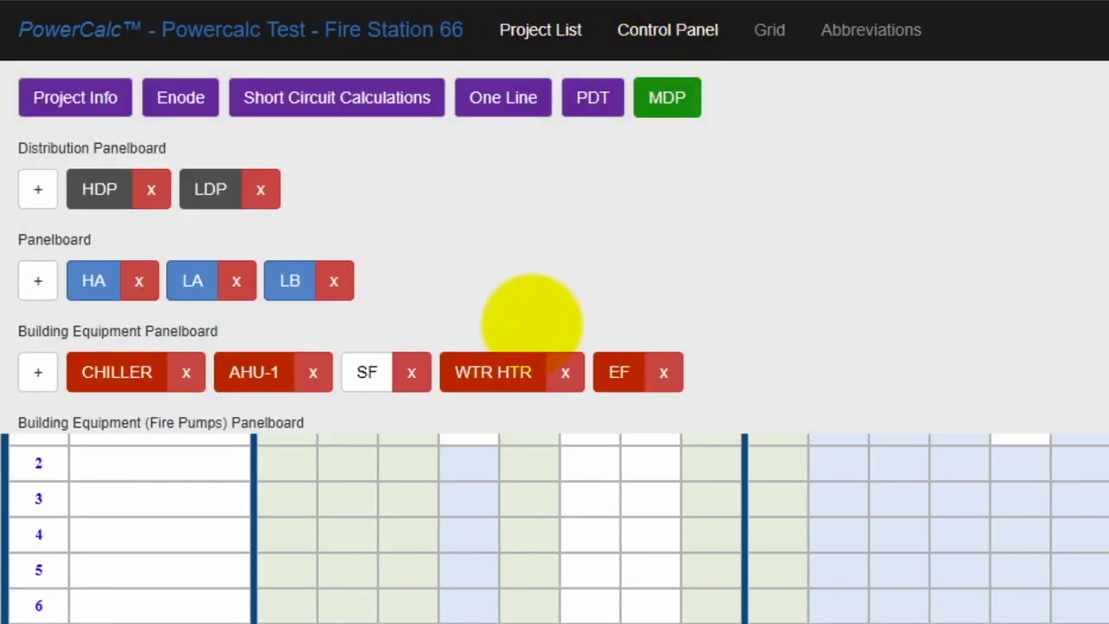
click(501, 369)
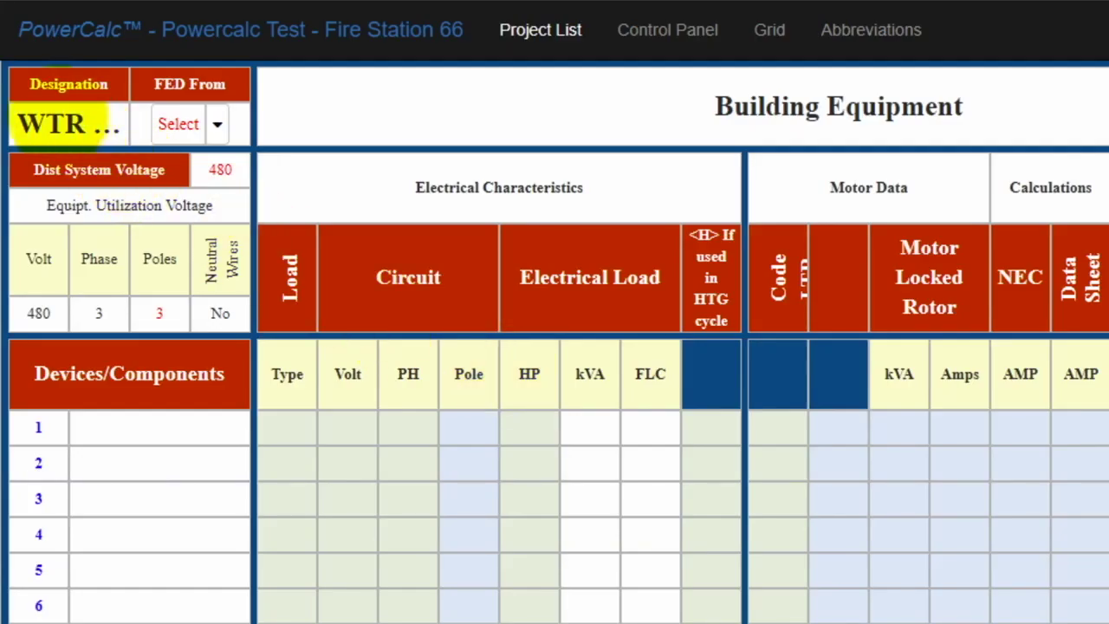
click(44, 125)
click(54, 315)
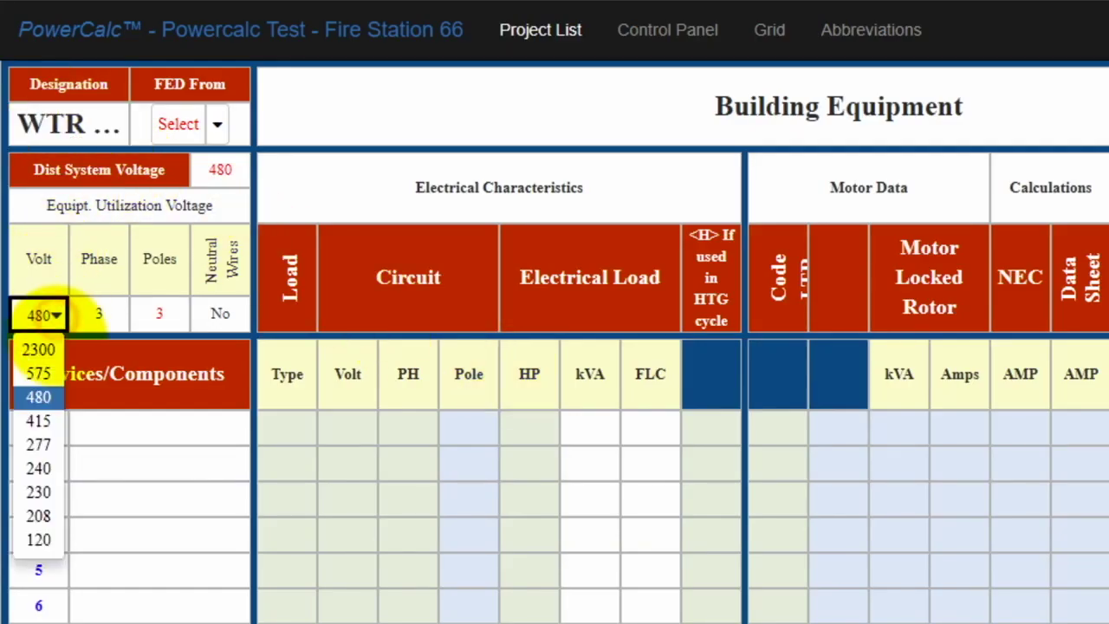
click(38, 516)
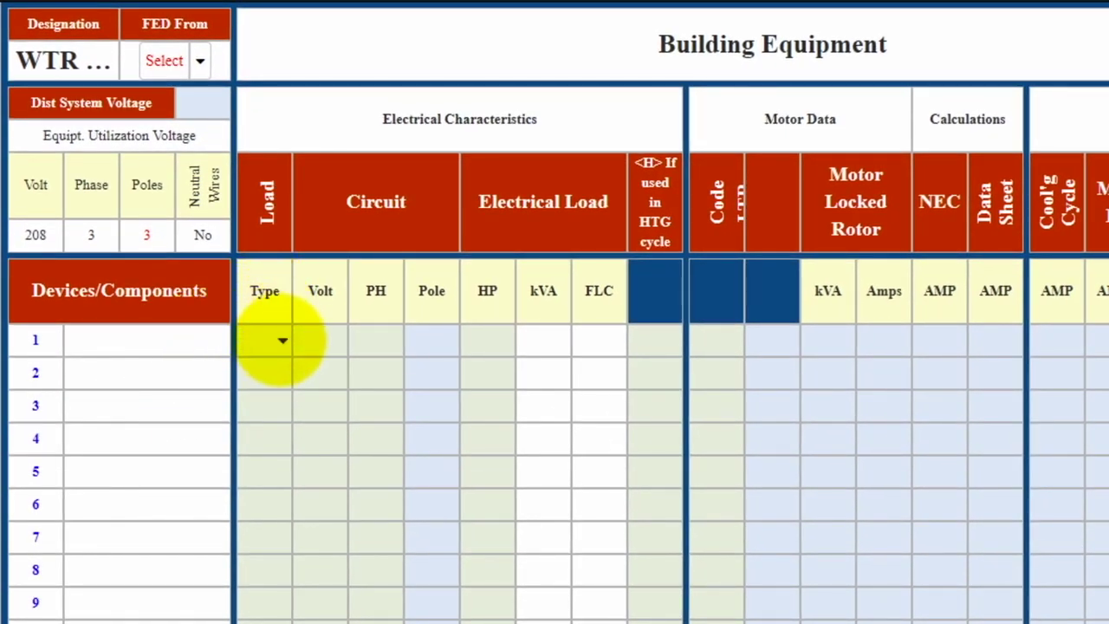
Step: Define WTR HTR device 1 as an AC load at 208 volts, 3 phase and 4.5 kVA, and calculate the equipment
click(282, 341)
click(264, 394)
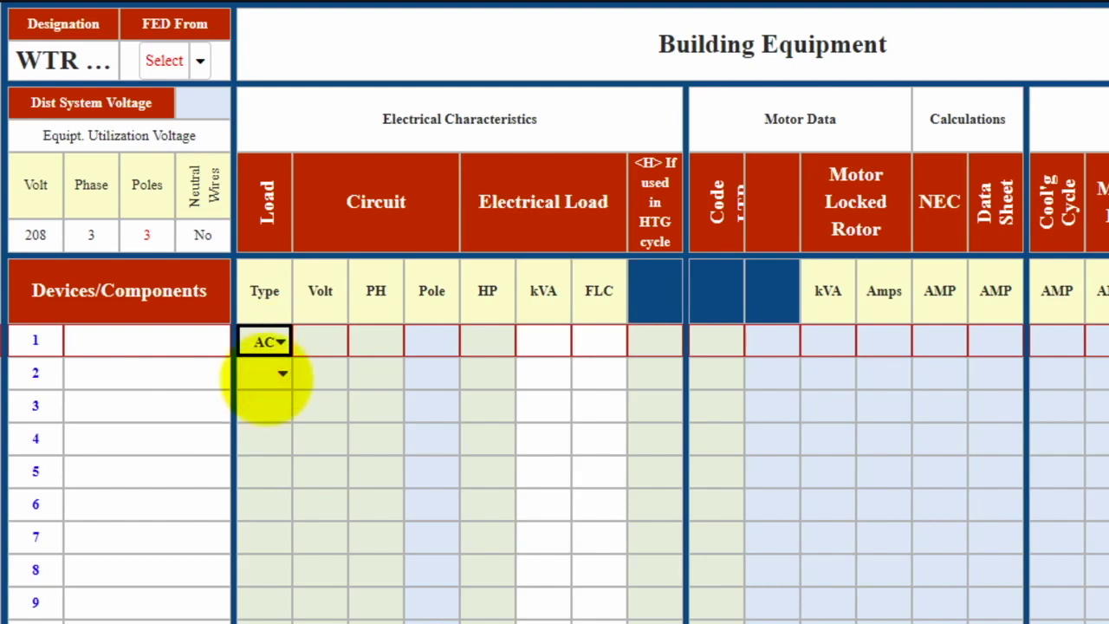
click(326, 342)
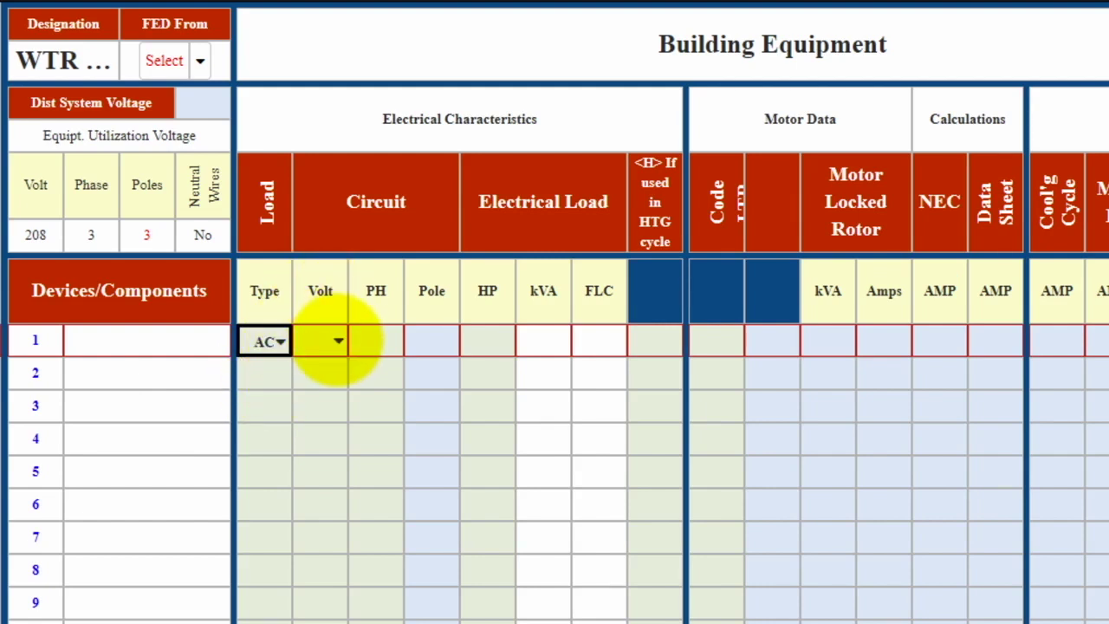
click(336, 343)
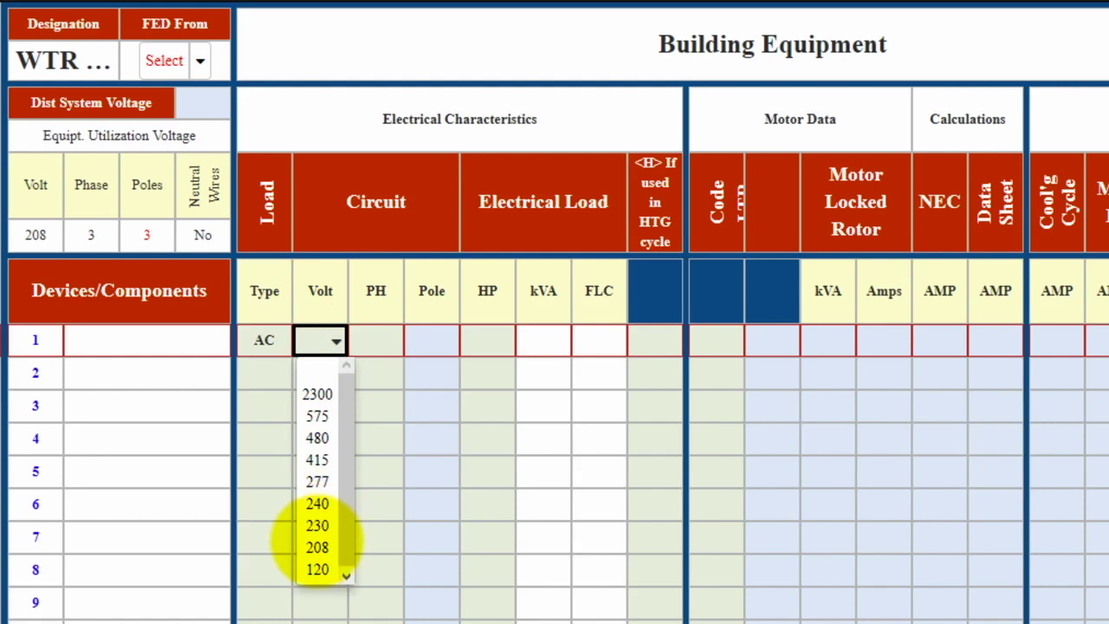
click(317, 545)
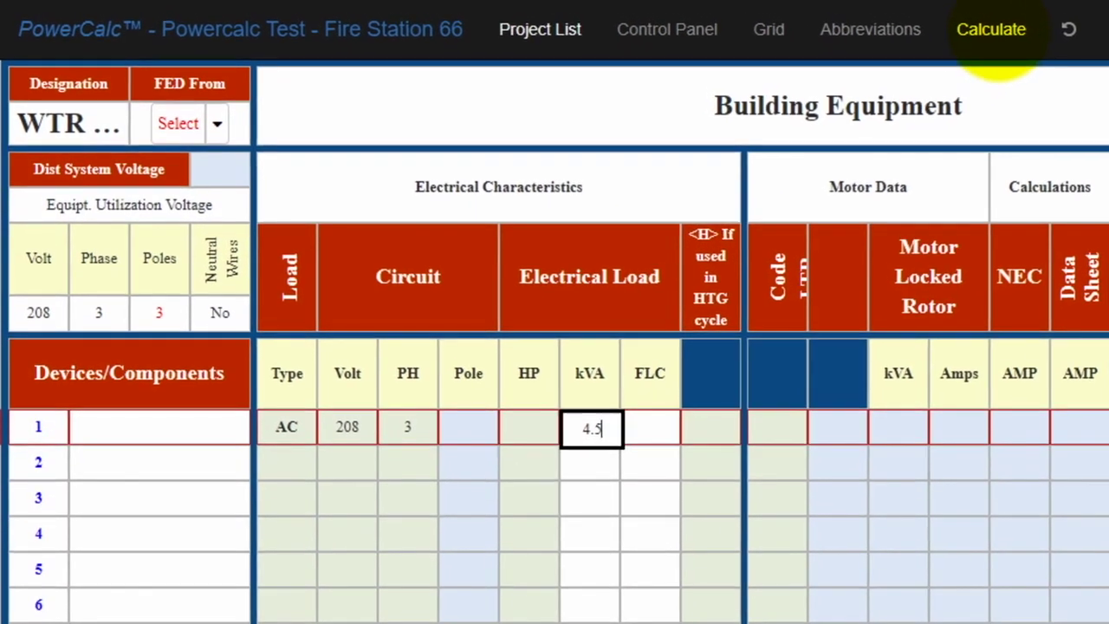
click(991, 32)
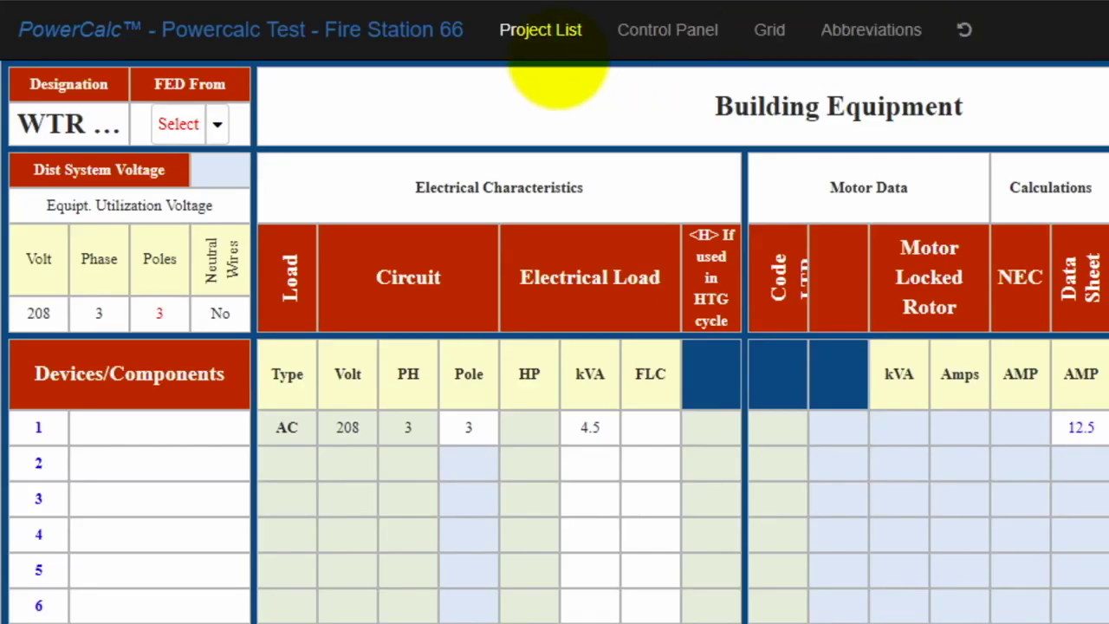
Step: Feed the WTR HTR equipment from circuit 1 of panelboard LA
click(217, 123)
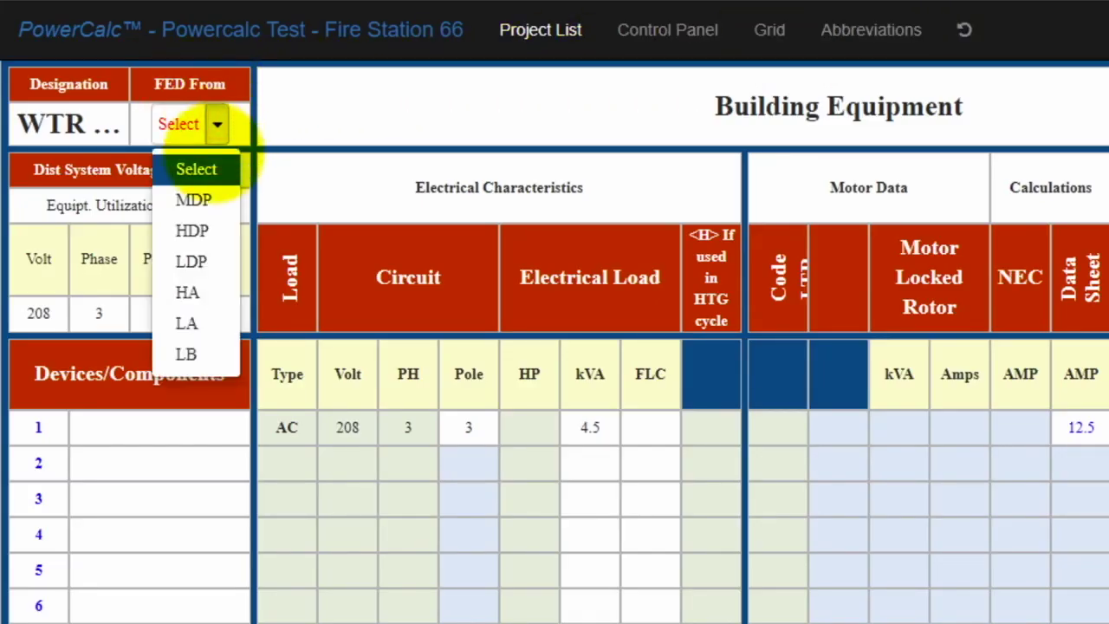
click(195, 324)
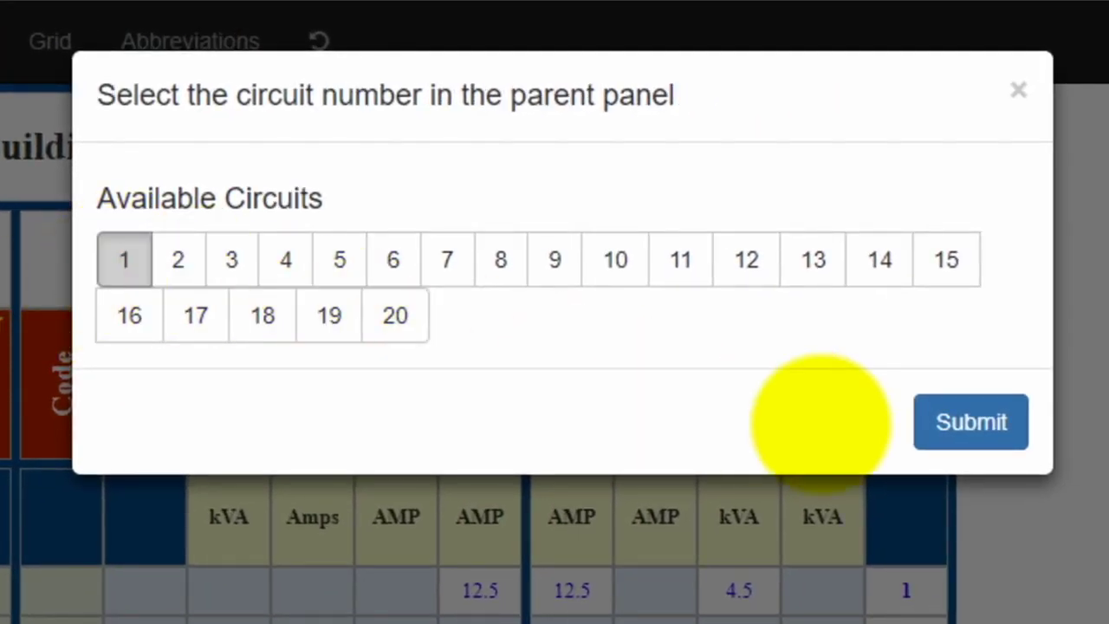
click(961, 426)
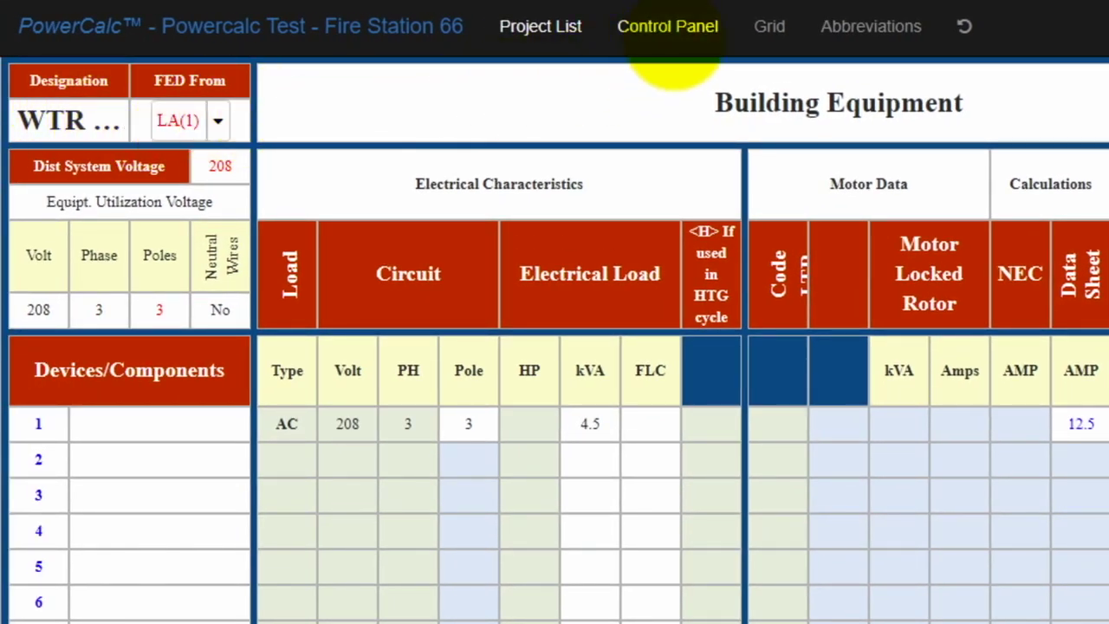
Step: Open the EF building equipment panelboard and define device 1 as an AC load at 480 volts, 3 phase
click(680, 30)
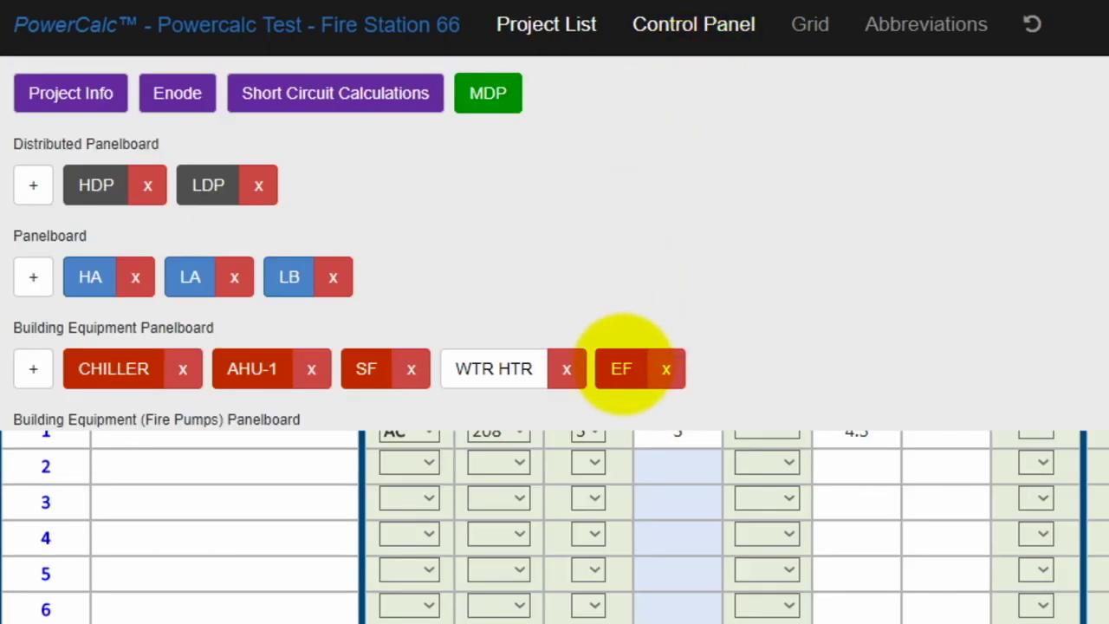
click(623, 364)
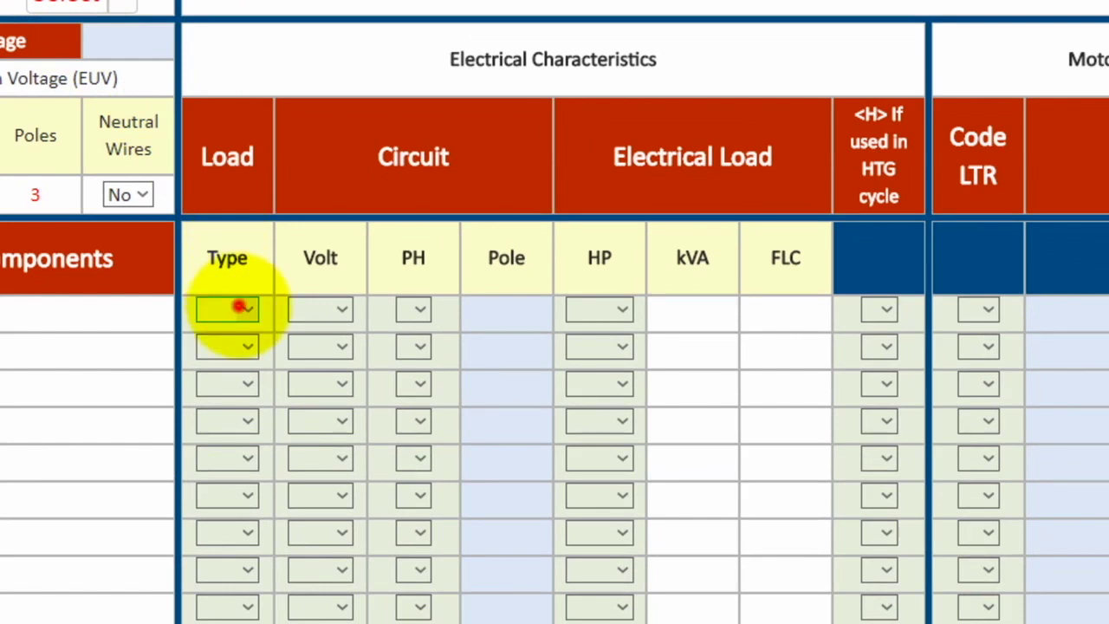
click(240, 305)
click(212, 361)
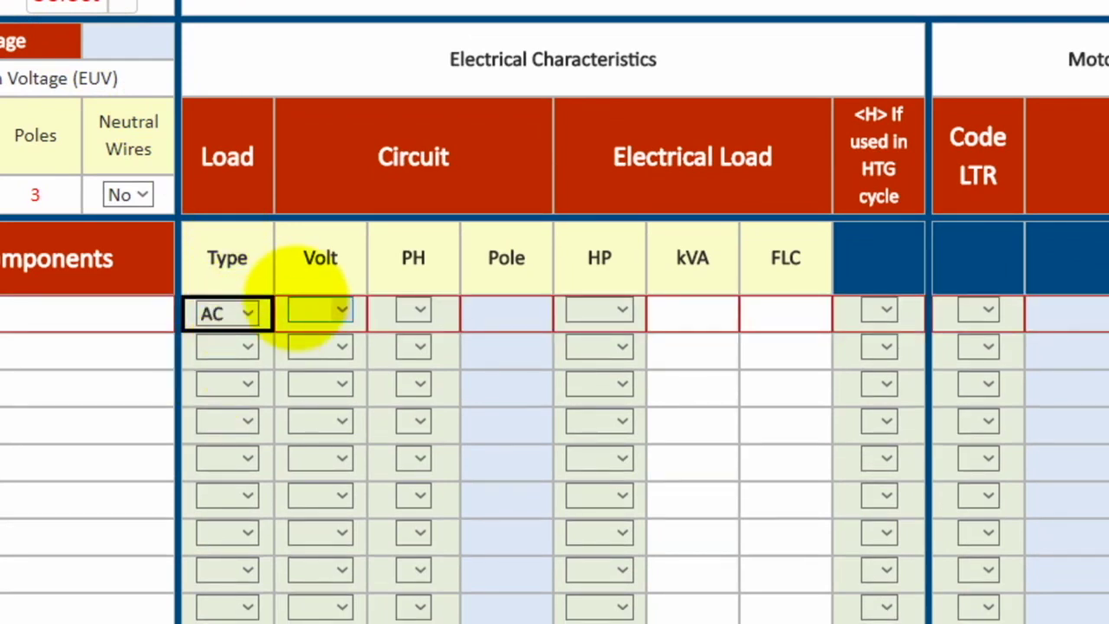
click(338, 310)
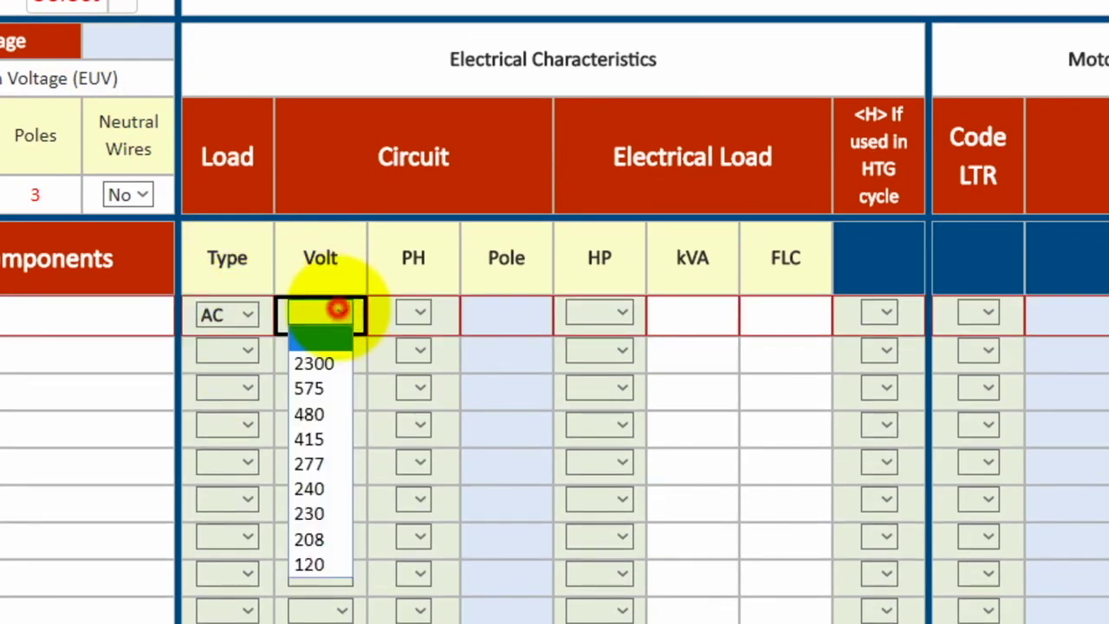
click(308, 413)
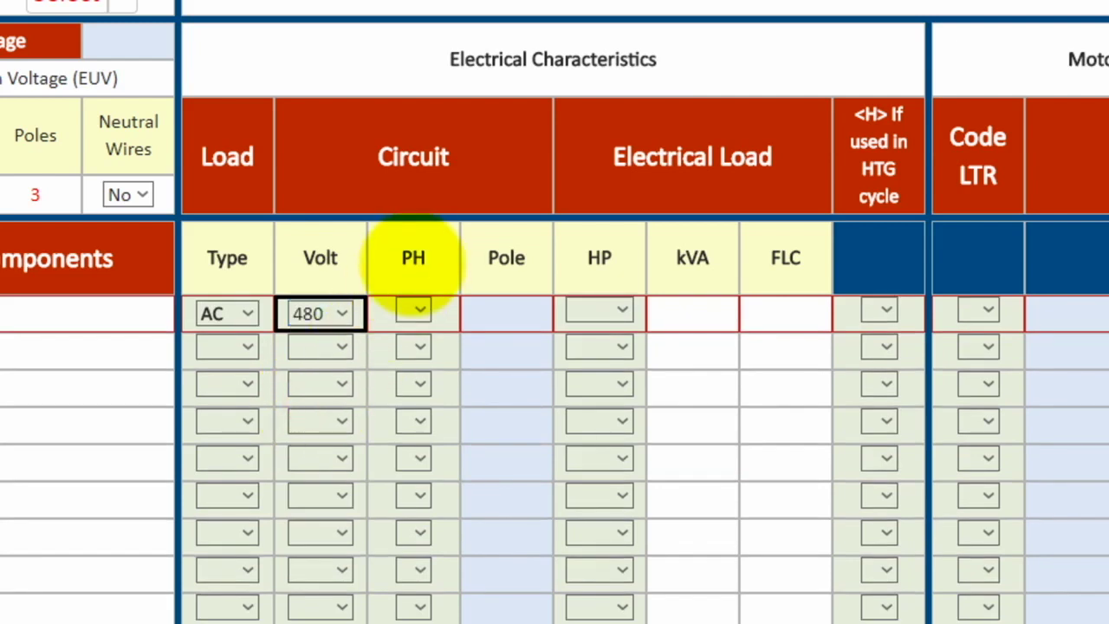
click(420, 310)
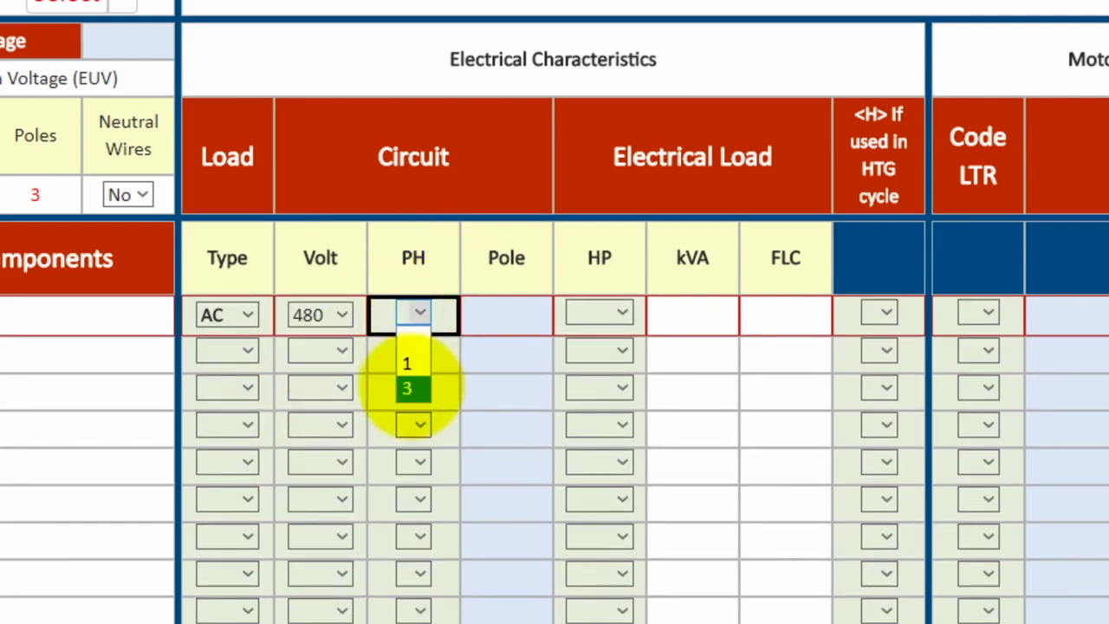
click(408, 388)
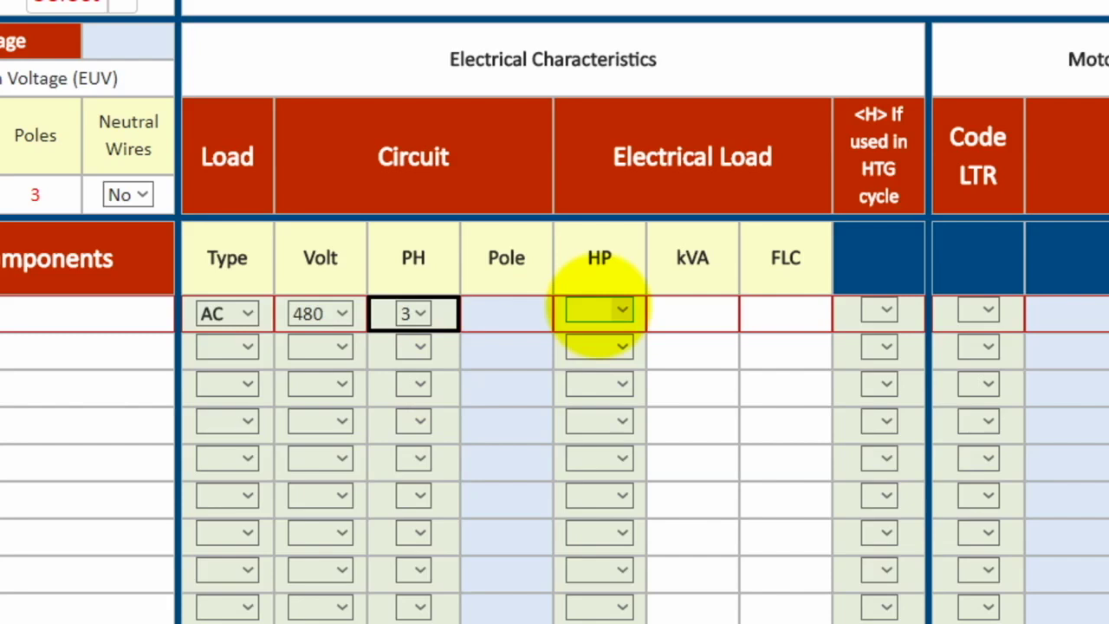
Step: Set the horsepower of EF device 1 to 3 and calculate the equipment
click(621, 310)
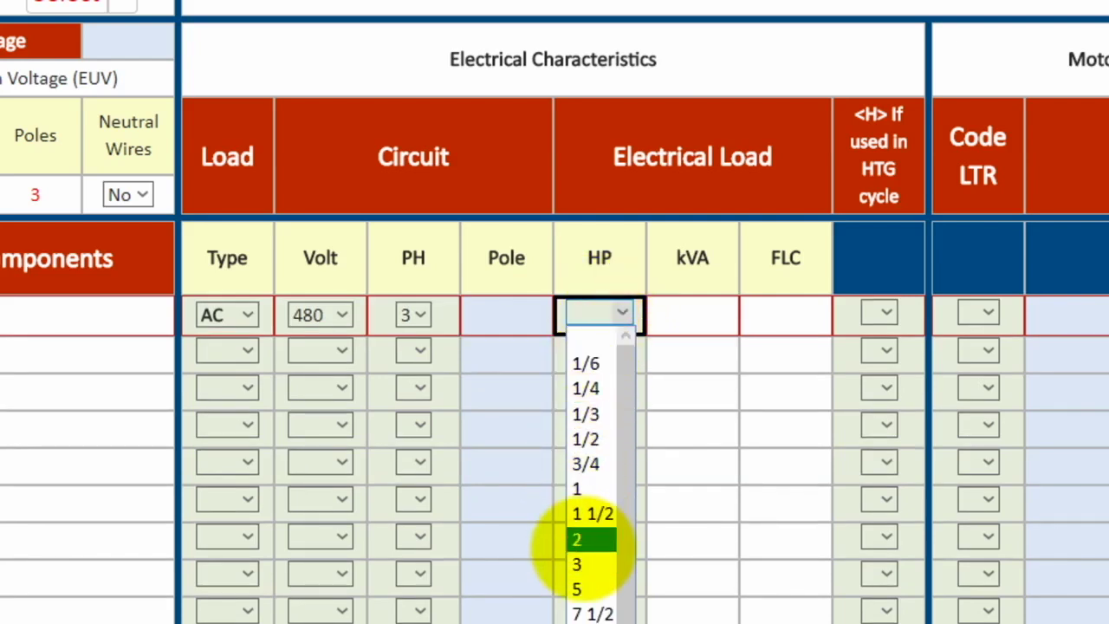
click(580, 562)
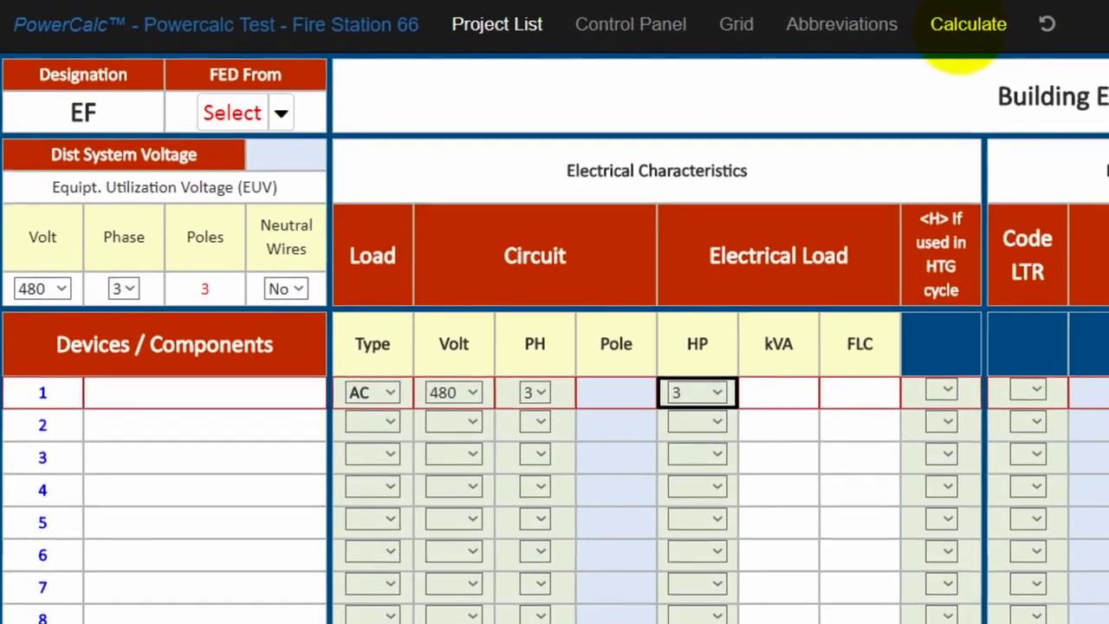
click(965, 25)
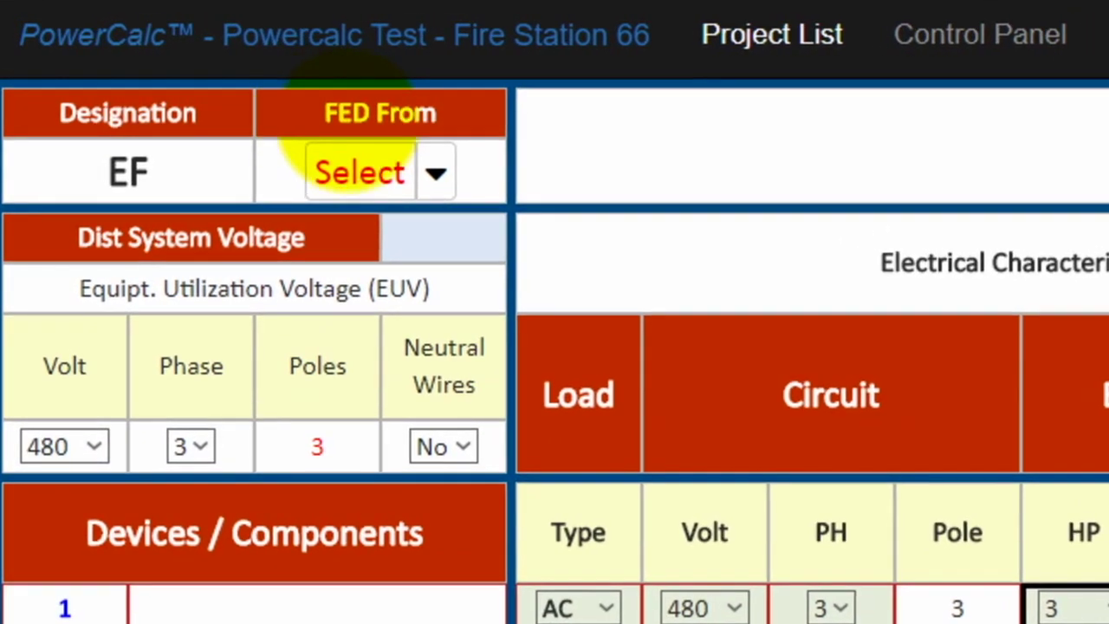
Step: Feed the EF equipment from circuit 9 of MDP, and bring up the project's overview of panelboards
click(433, 174)
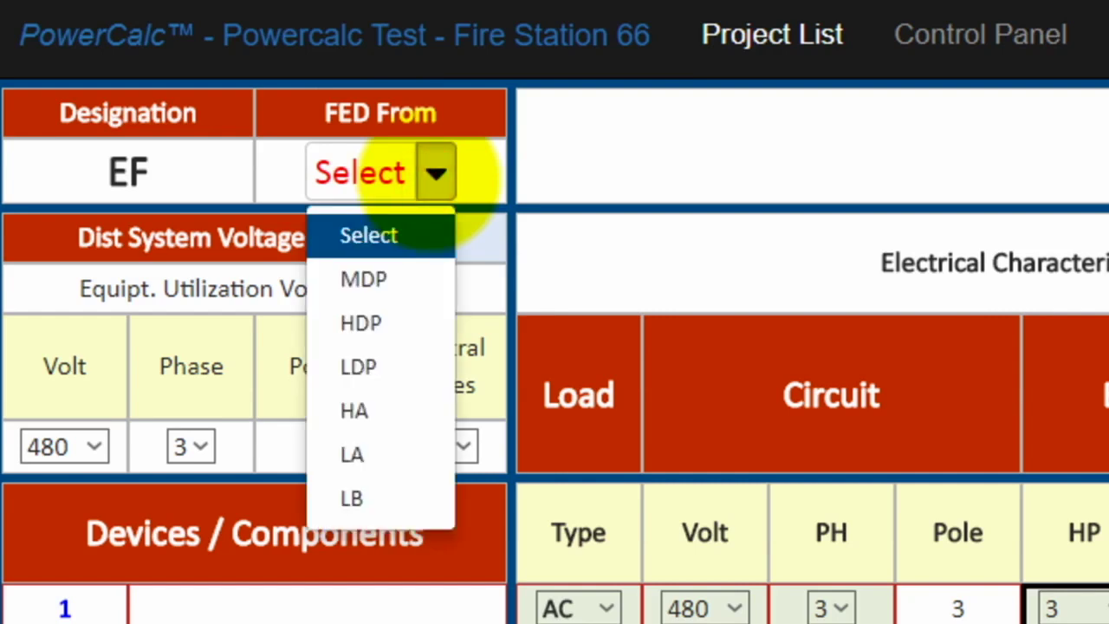
click(368, 278)
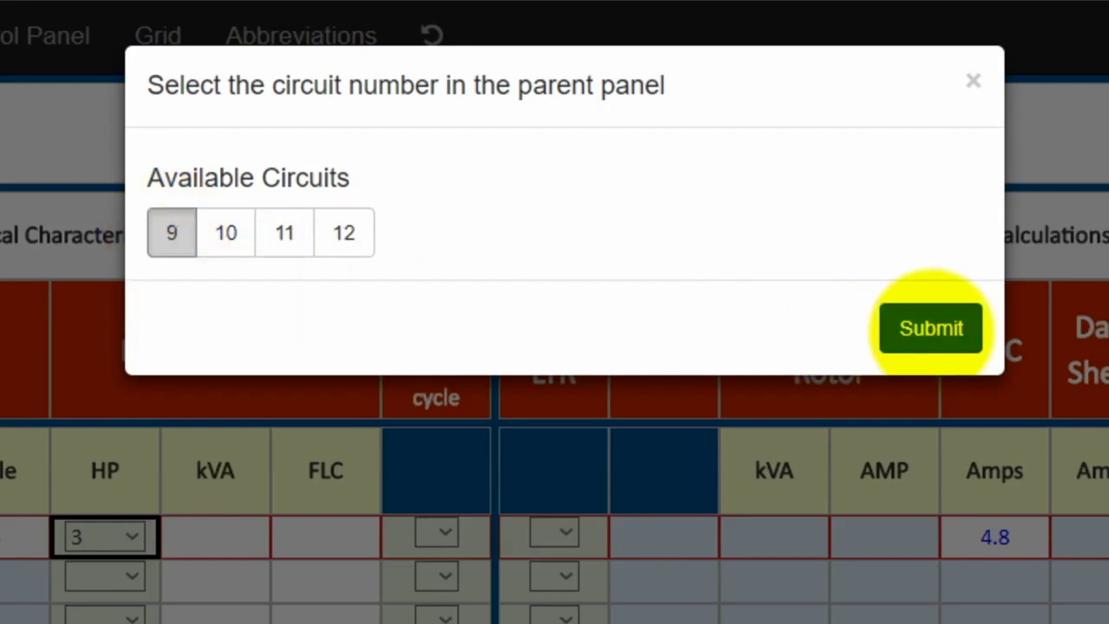
click(930, 328)
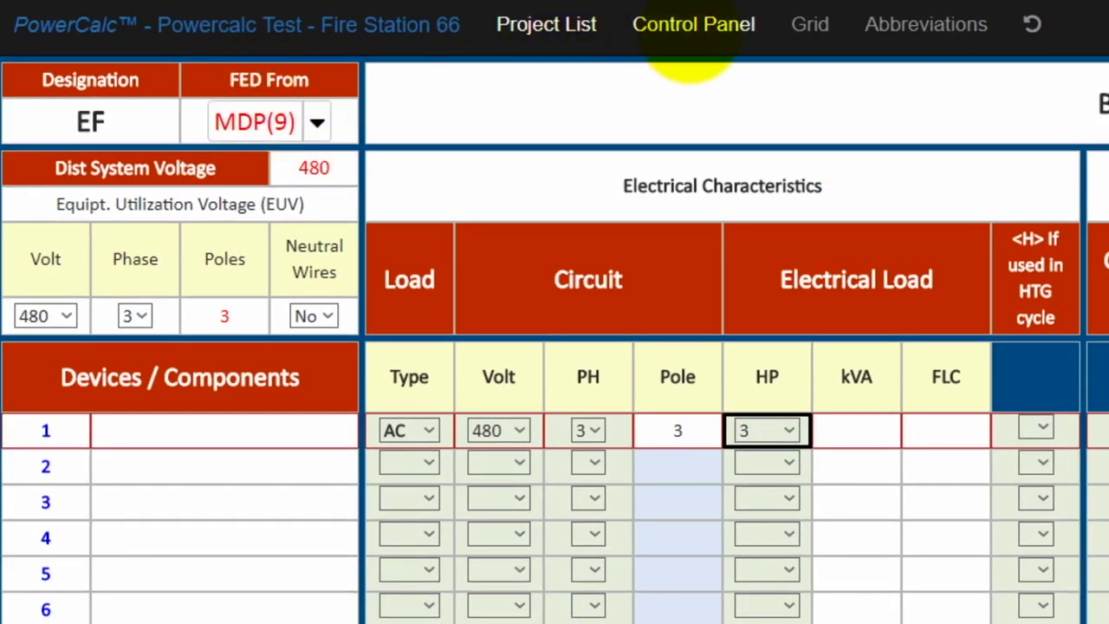
click(690, 33)
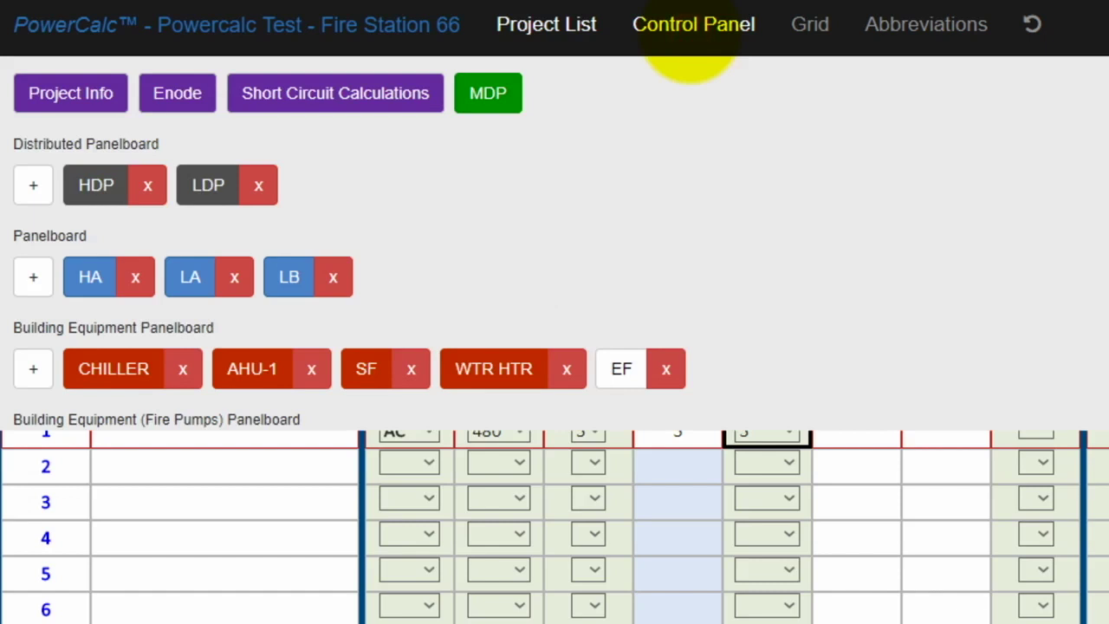